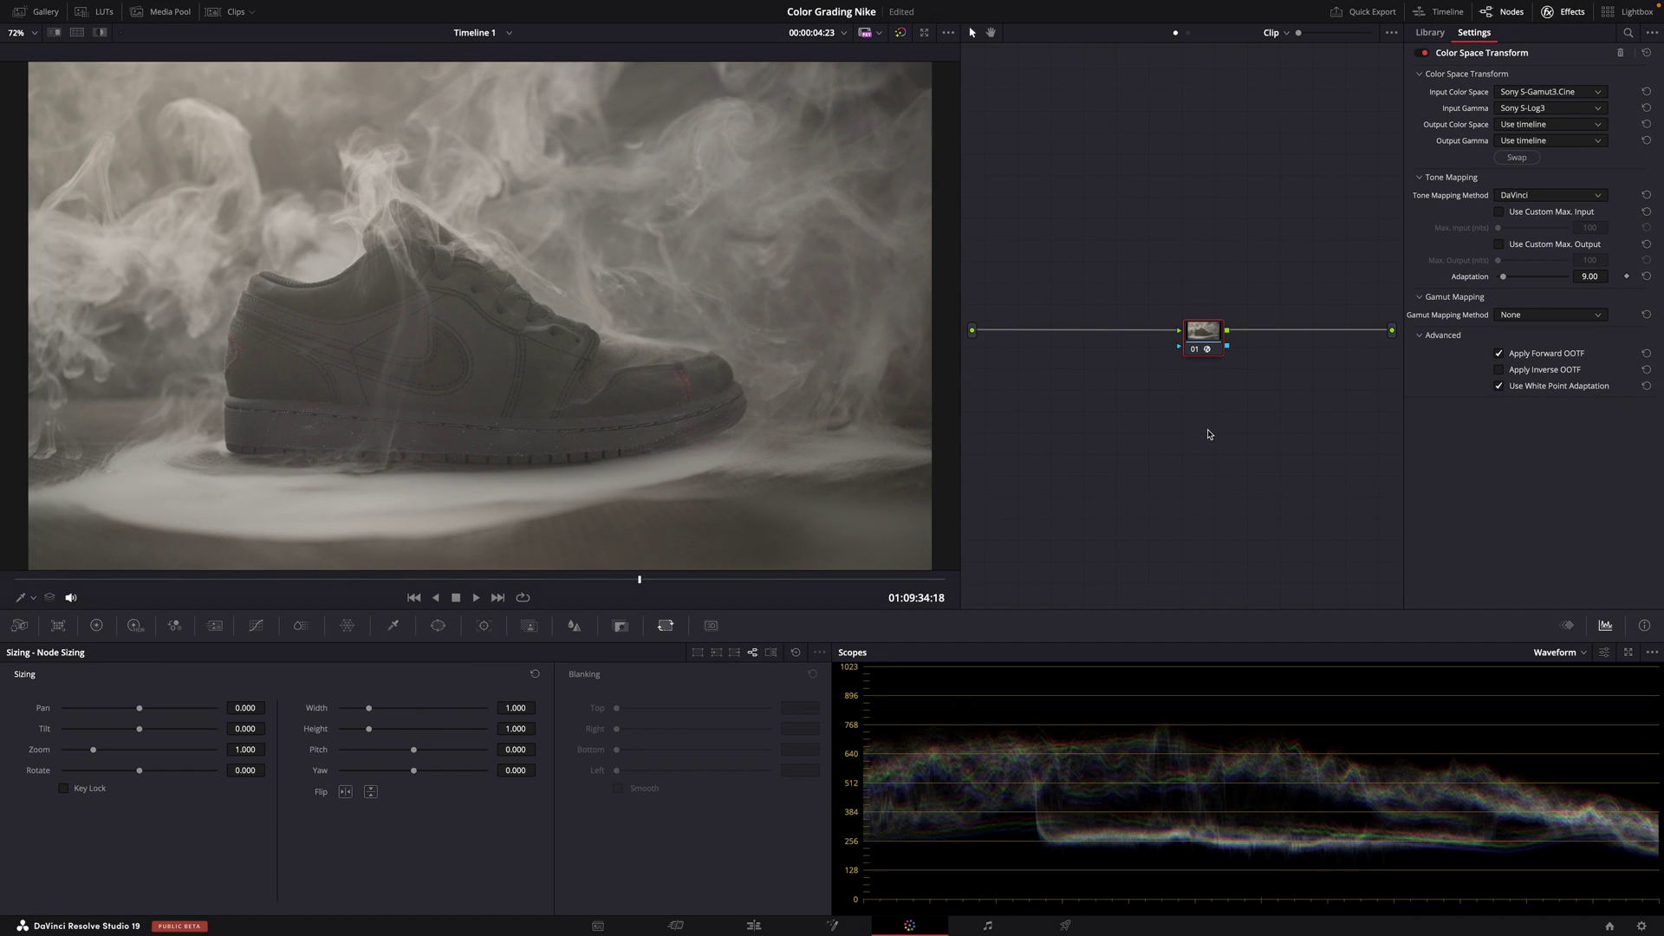
# Add a corrector node to the node graph ahead of the Color Space Transform node
pyautogui.click(1195, 349)
pyautogui.click(1194, 349)
pyautogui.rightClick(1052, 410)
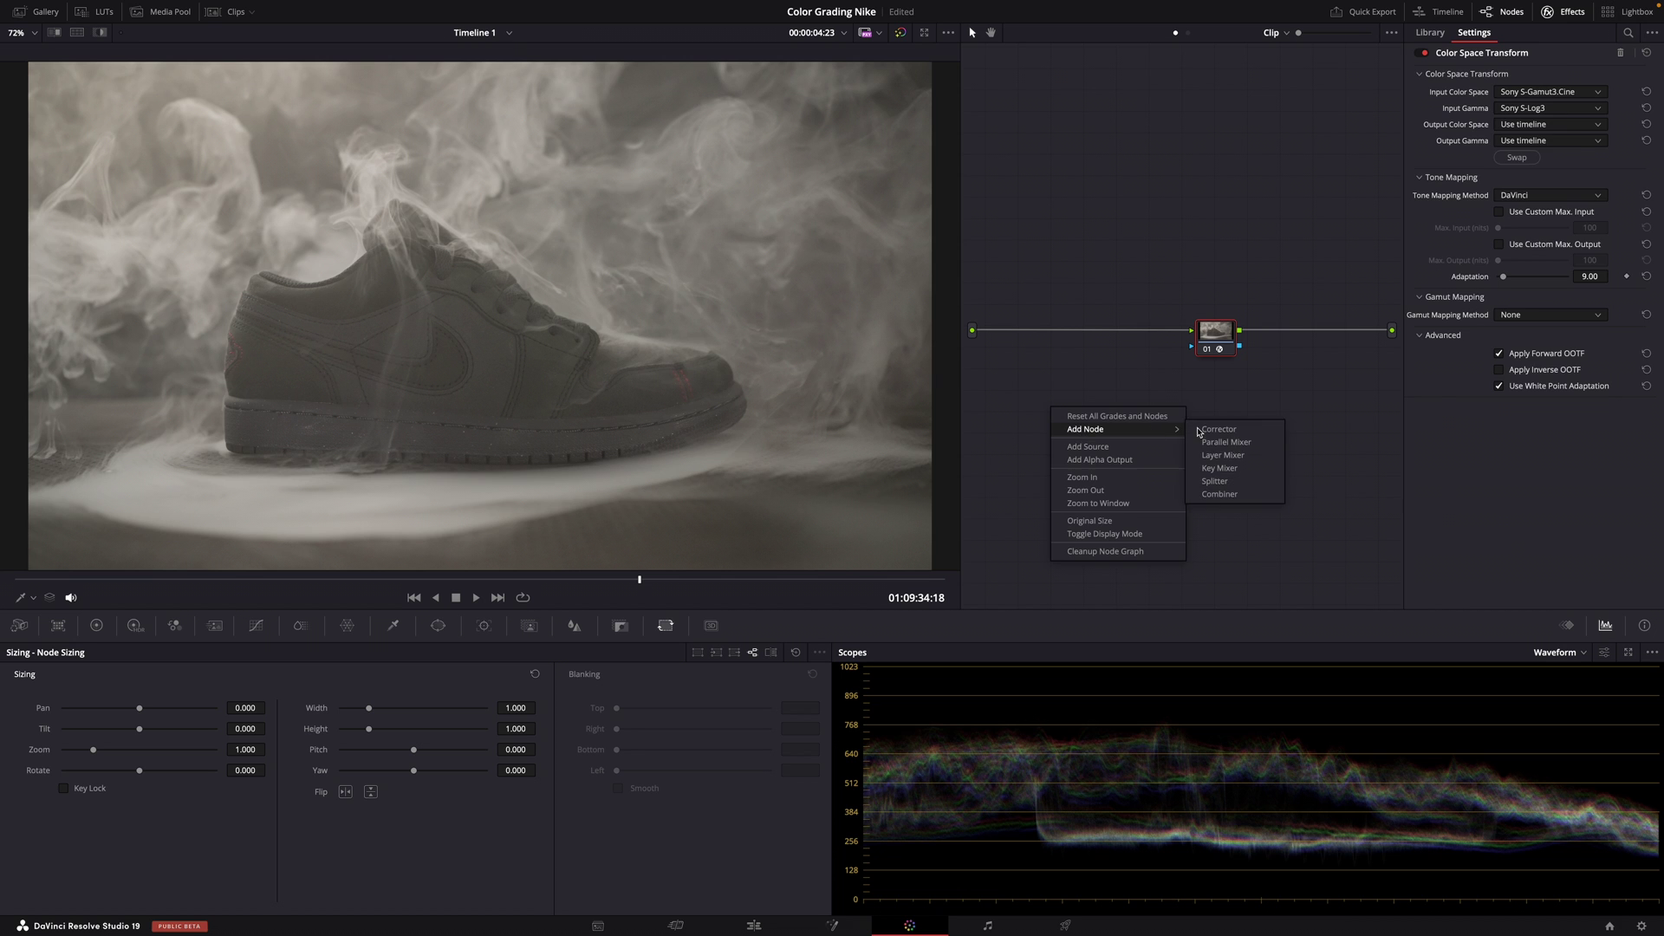
pyautogui.click(1219, 429)
pyautogui.moveTo(1059, 410); pyautogui.dragTo(1086, 332)
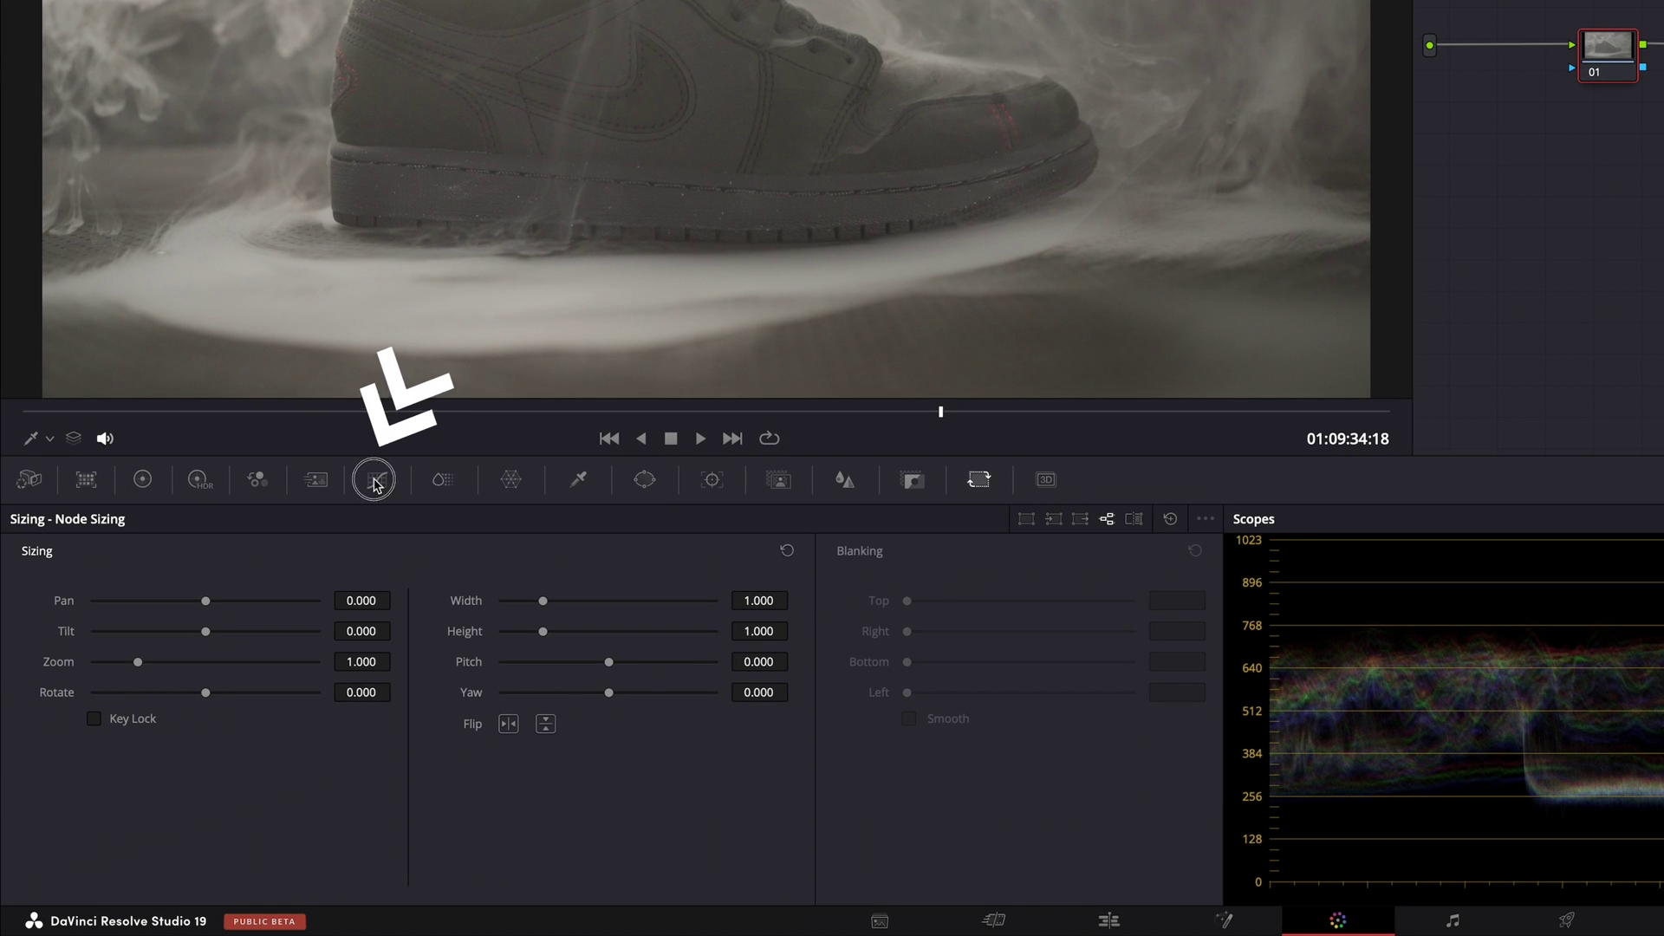
# On the new node's custom curve, move the black point inward along the baseline and add highlight and shadow control points
pyautogui.click(387, 482)
pyautogui.moveTo(26, 881); pyautogui.dragTo(79, 881)
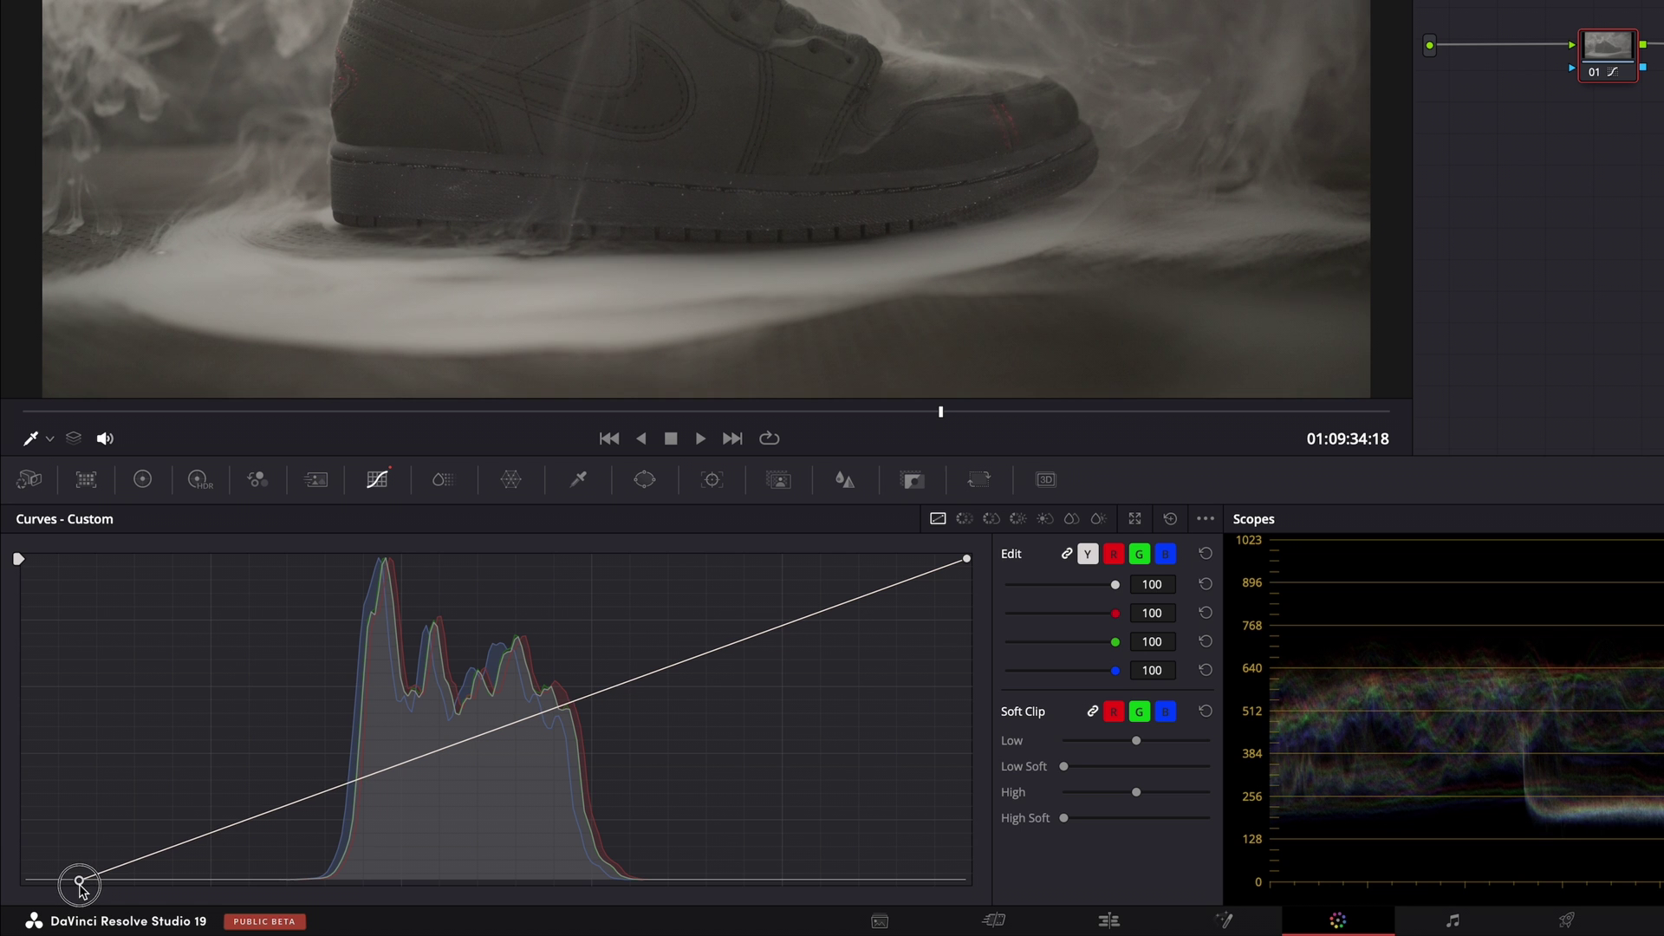
pyautogui.click(578, 698)
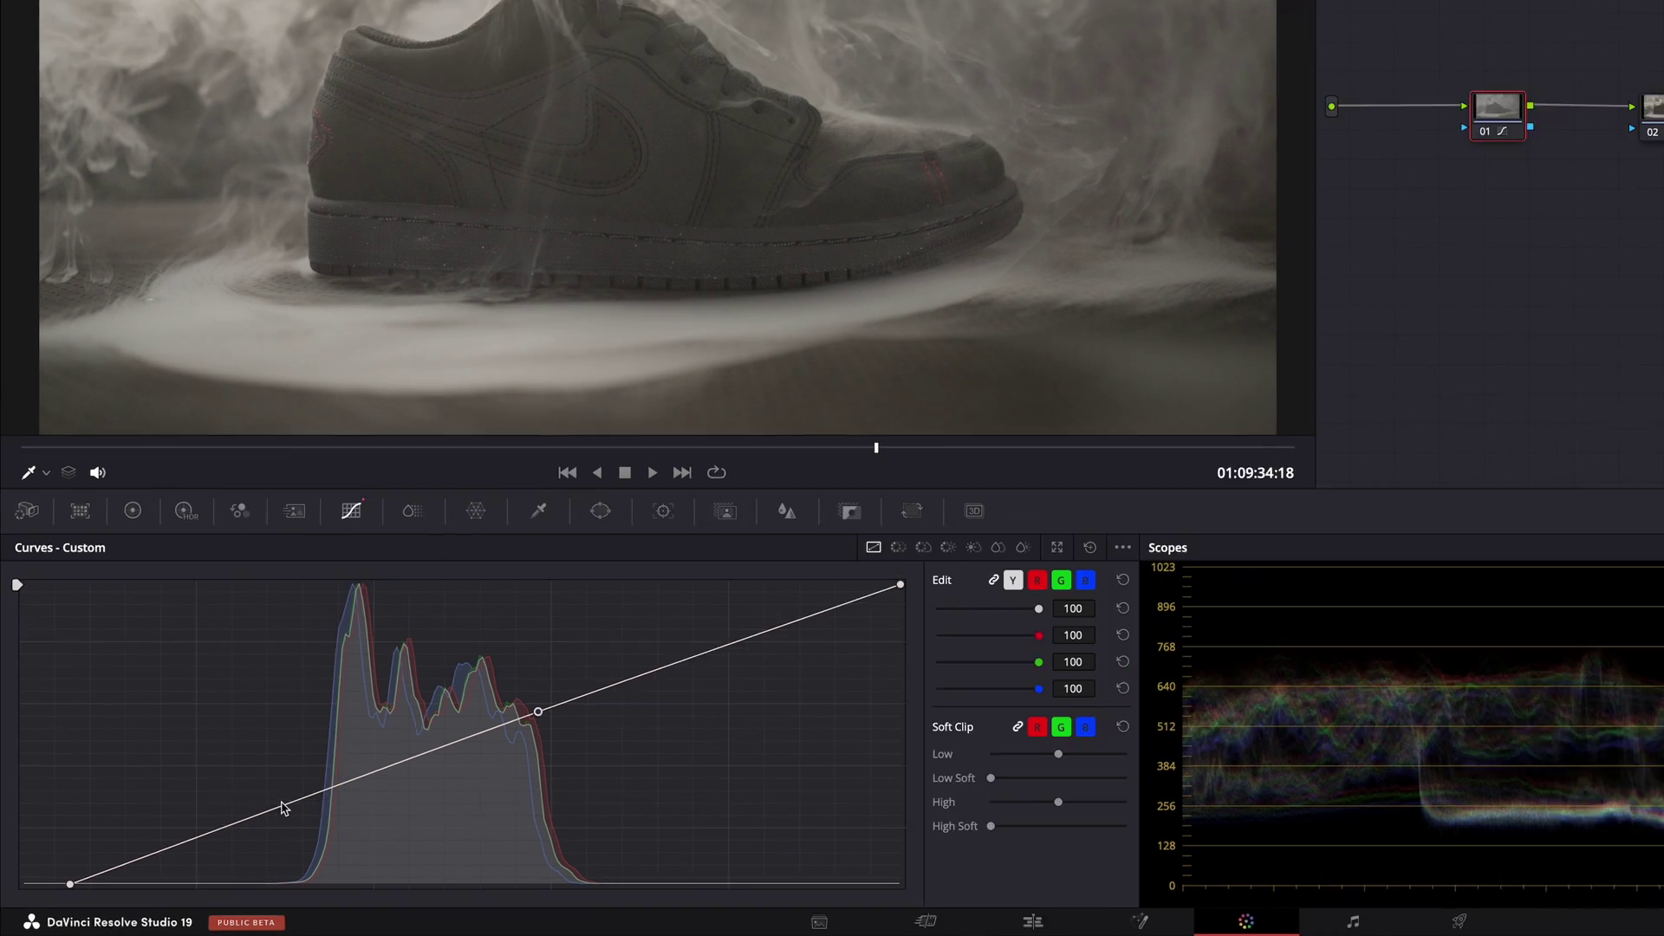
pyautogui.click(298, 799)
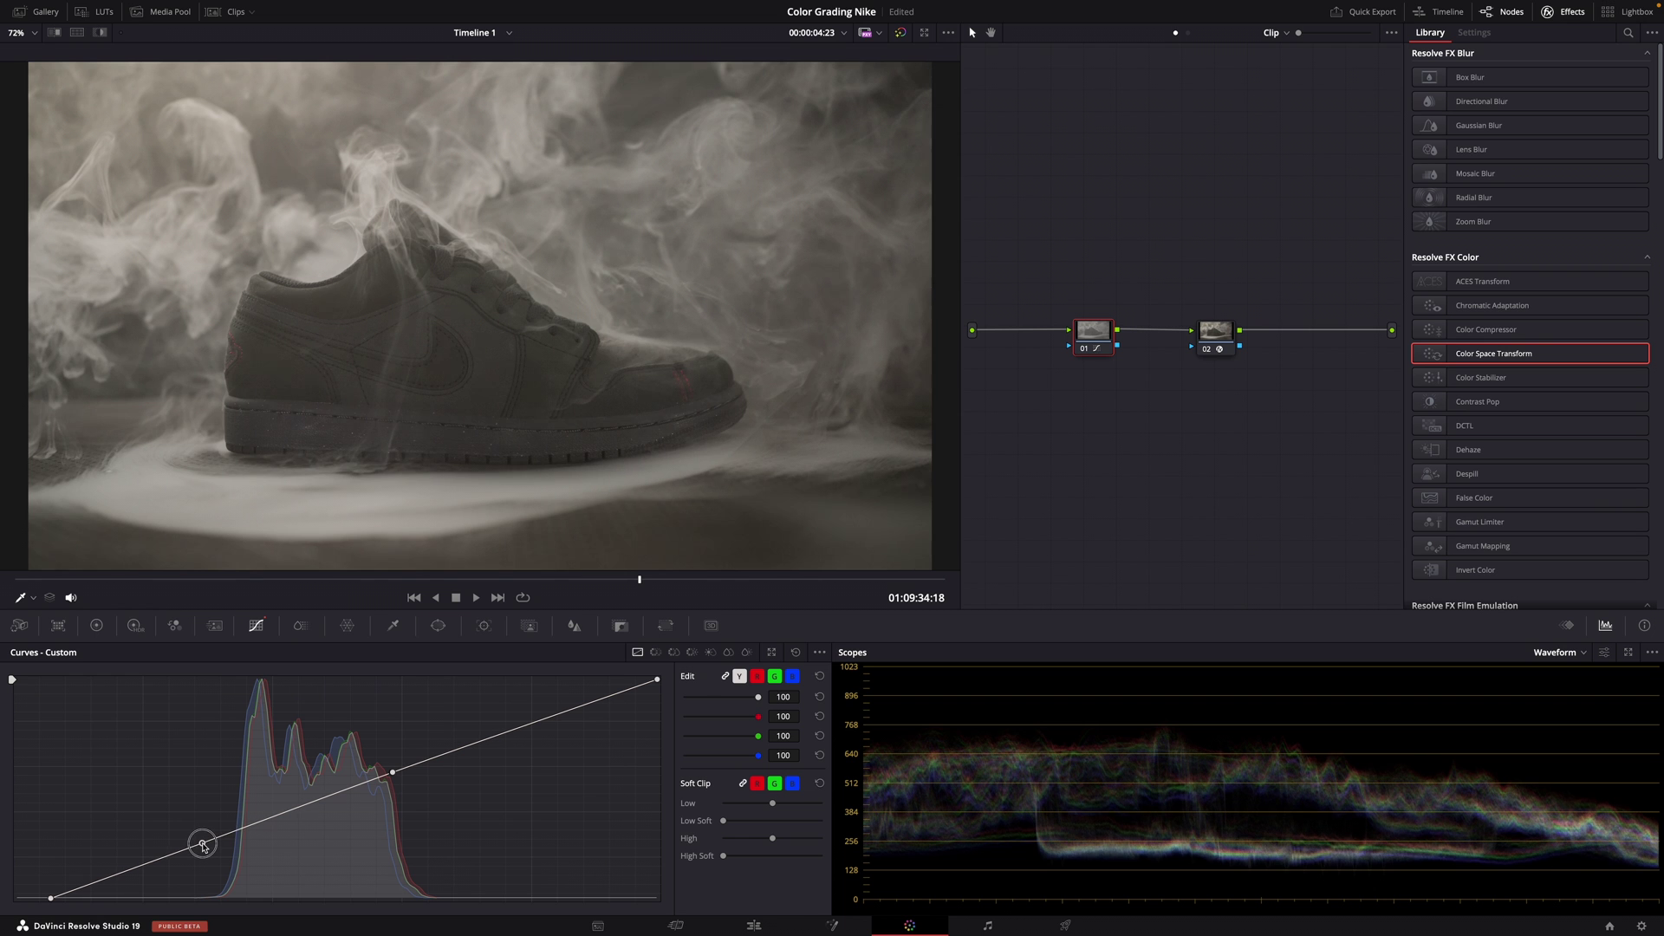
# Try warming the first node with a primaries temperature of 680, and undo the change
pyautogui.click(1088, 353)
pyautogui.click(1088, 354)
pyautogui.click(104, 624)
pyautogui.moveTo(187, 676); pyautogui.dragTo(188, 677)
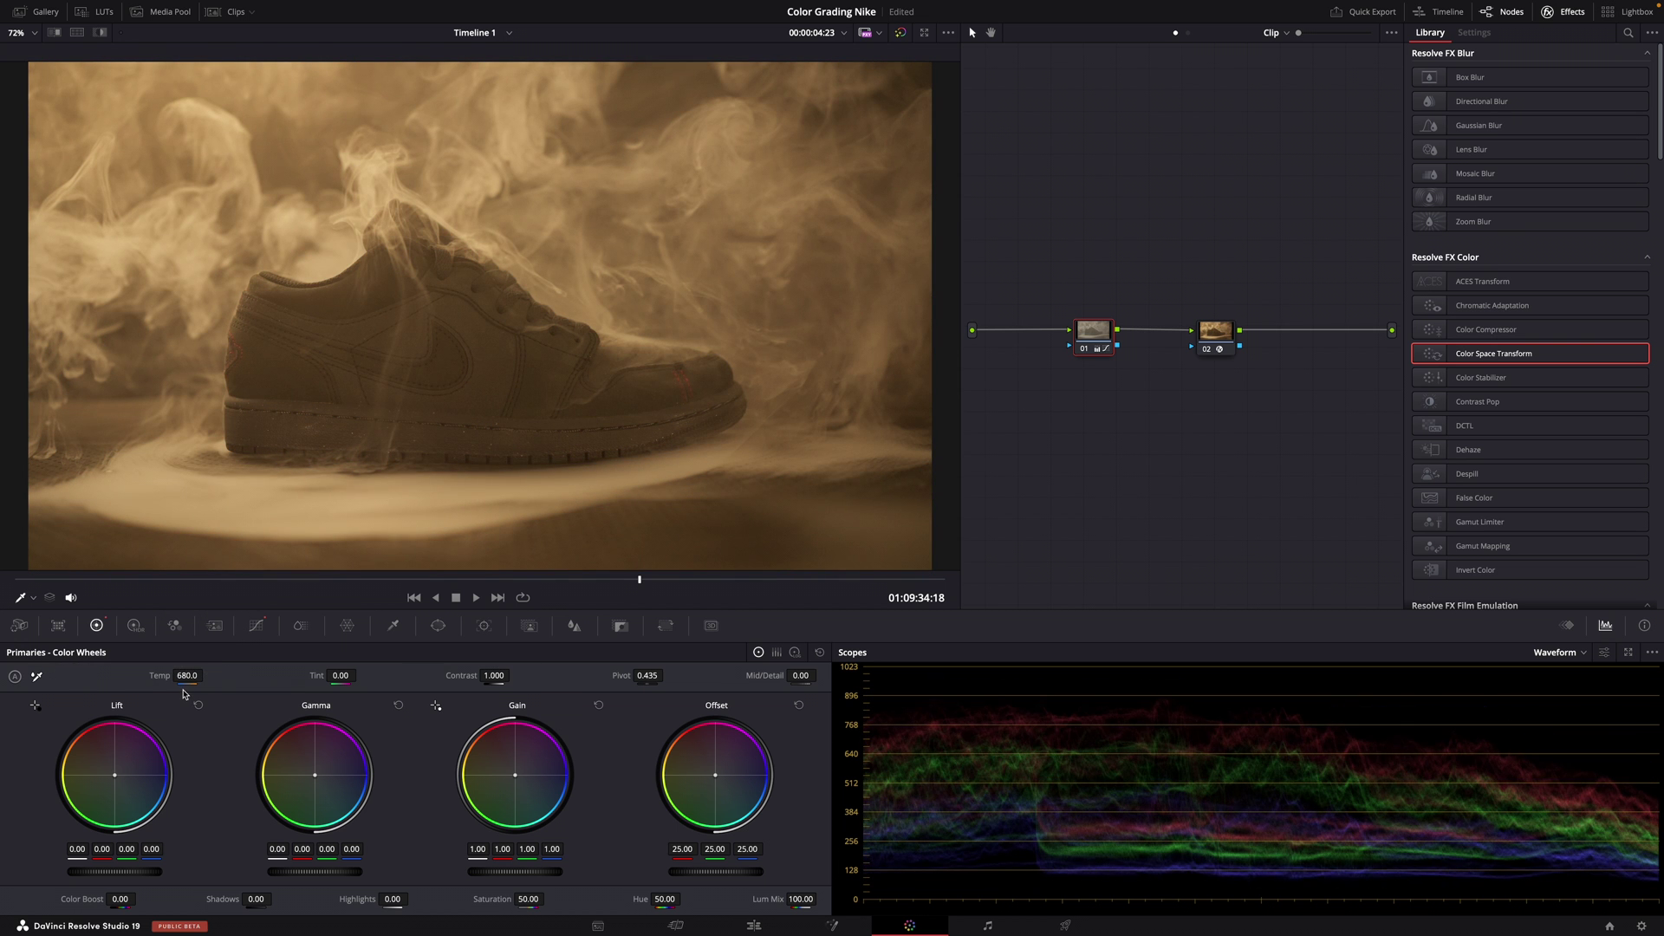
pyautogui.hotkey('ctrl', 'z')
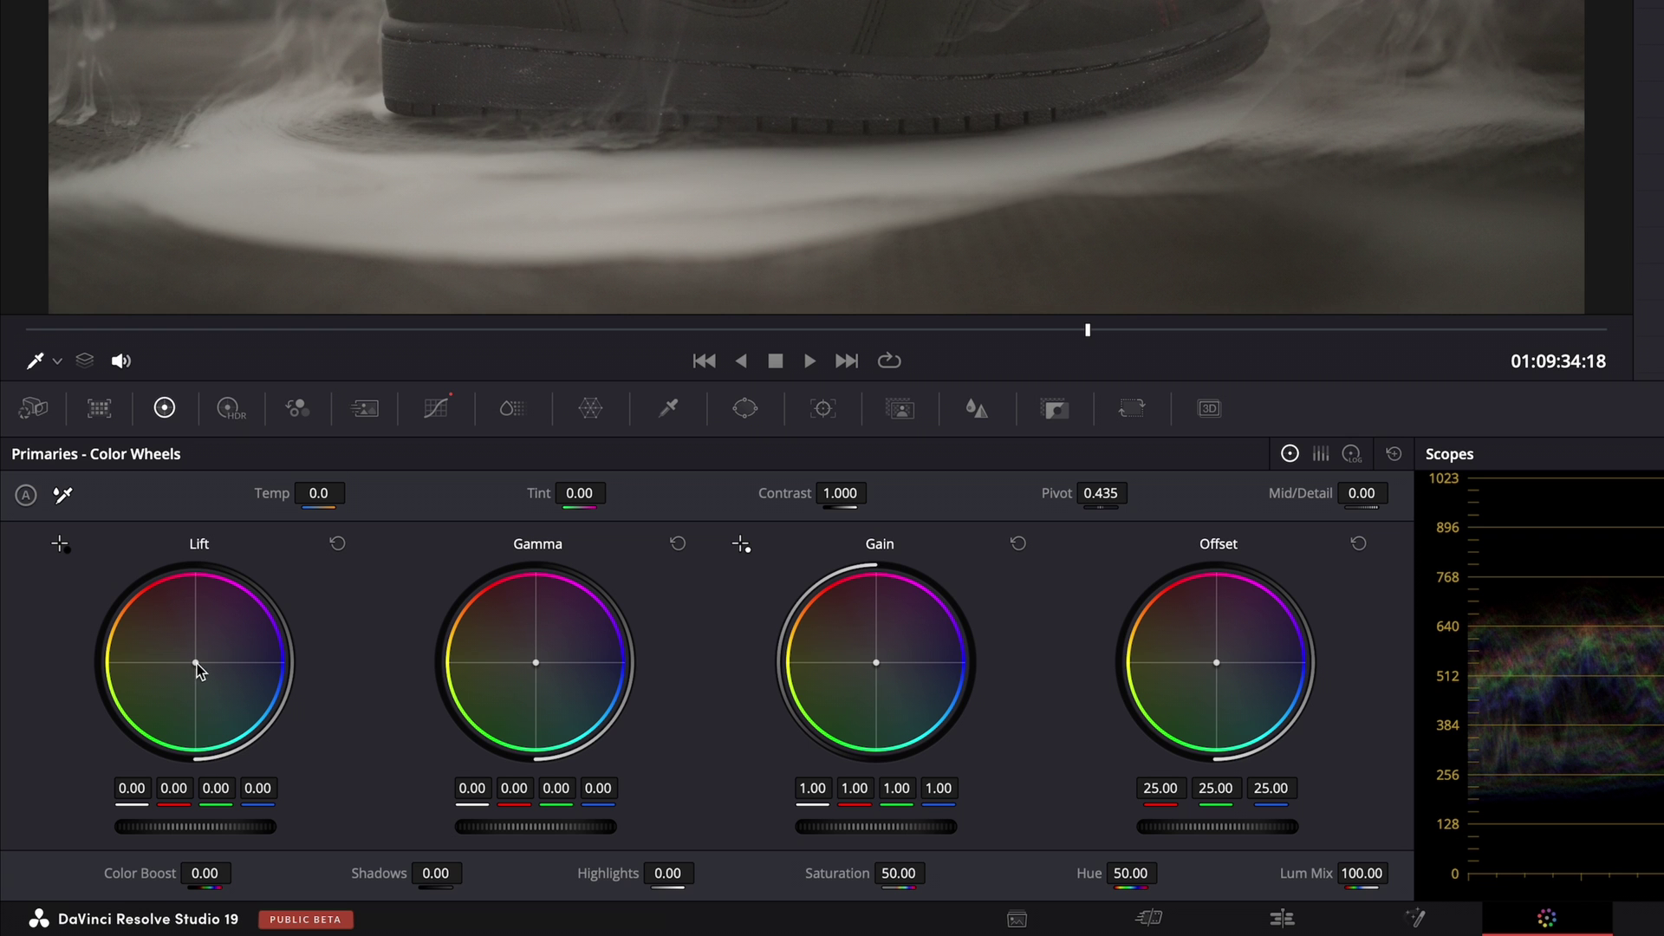
# Shift the first node's lift, gamma and gain toward blue, with gain at about 0.97 red and 1.04 blue
pyautogui.moveTo(195, 663); pyautogui.dragTo(202, 667)
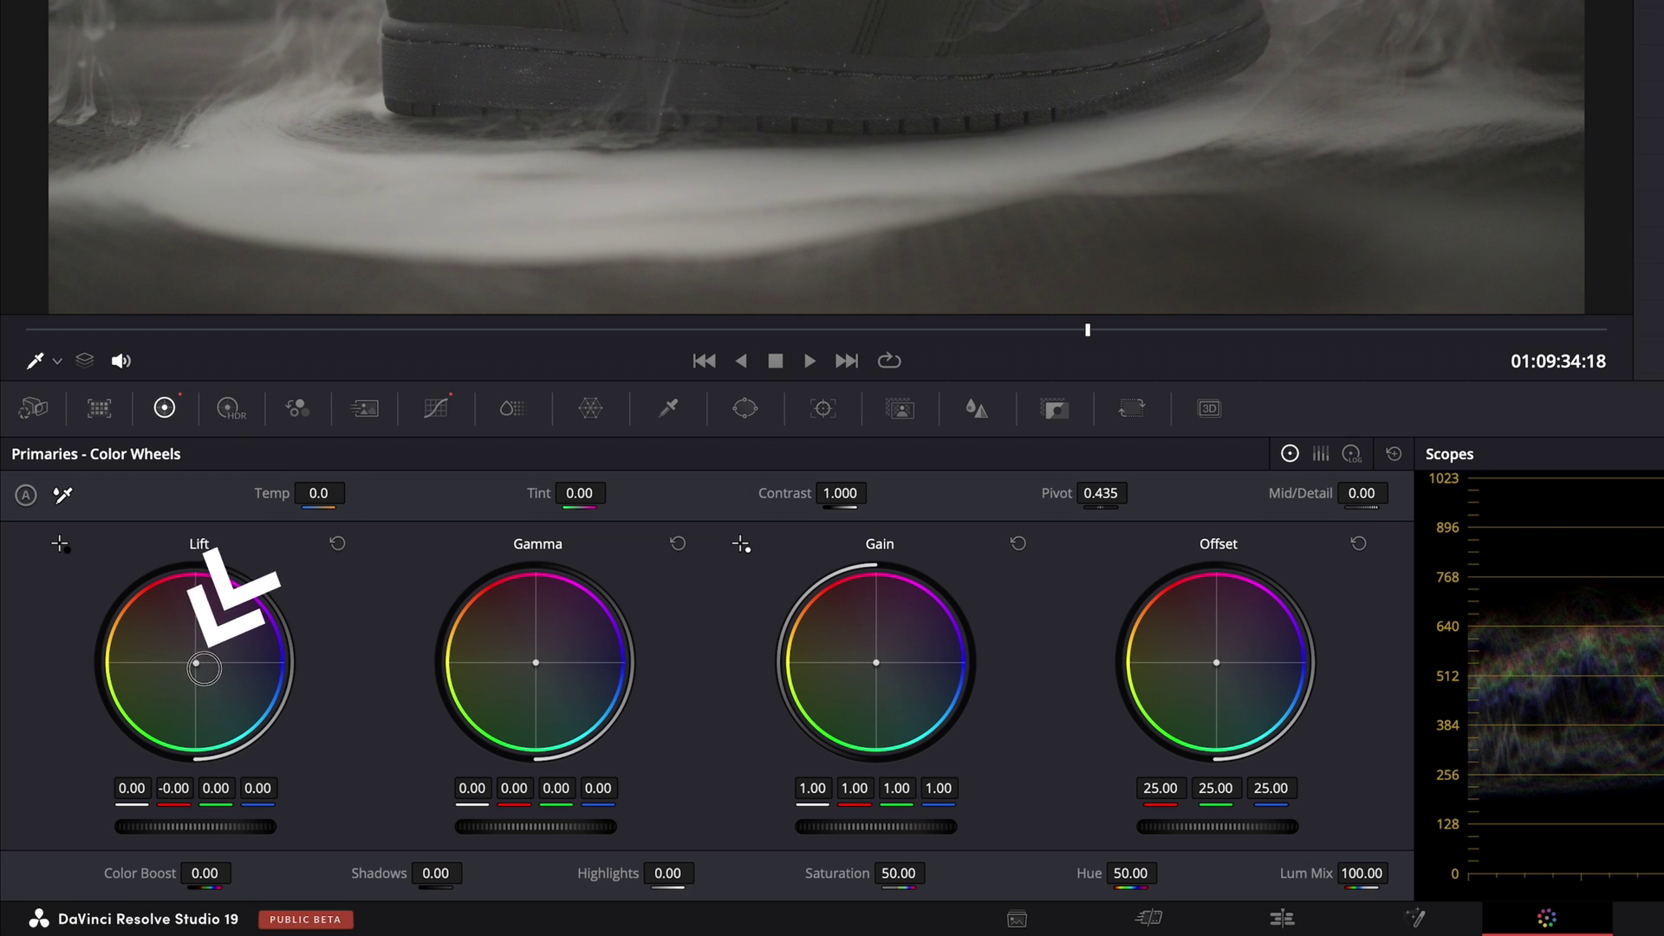
pyautogui.moveTo(538, 691); pyautogui.dragTo(545, 669)
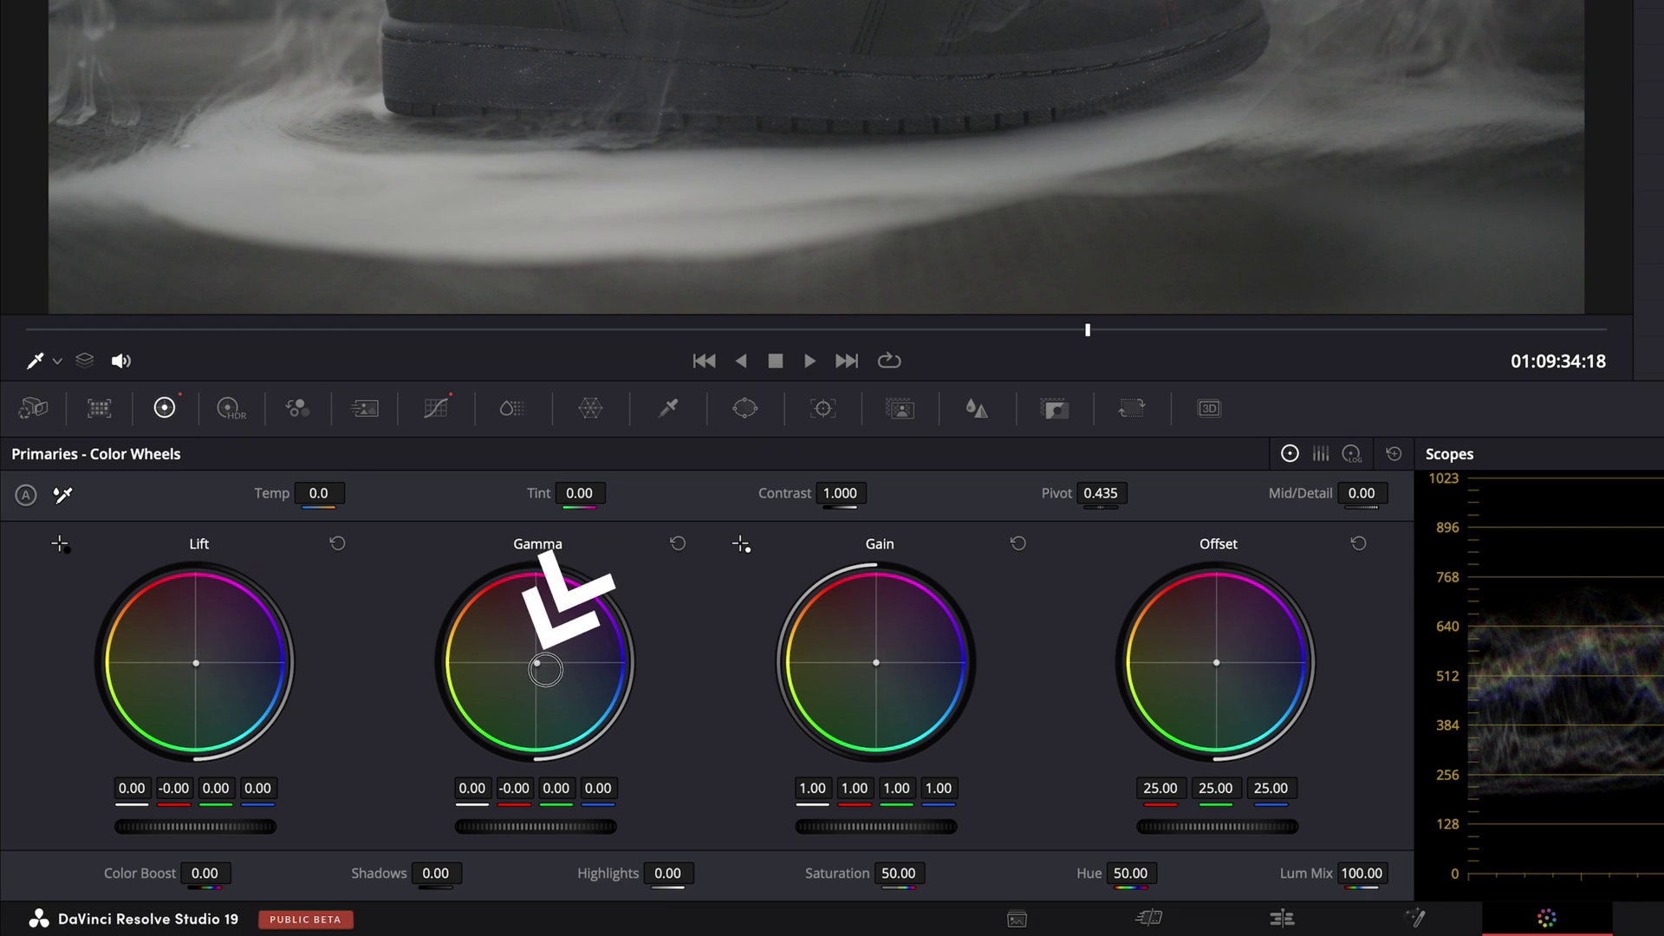
pyautogui.moveTo(878, 664); pyautogui.dragTo(880, 670)
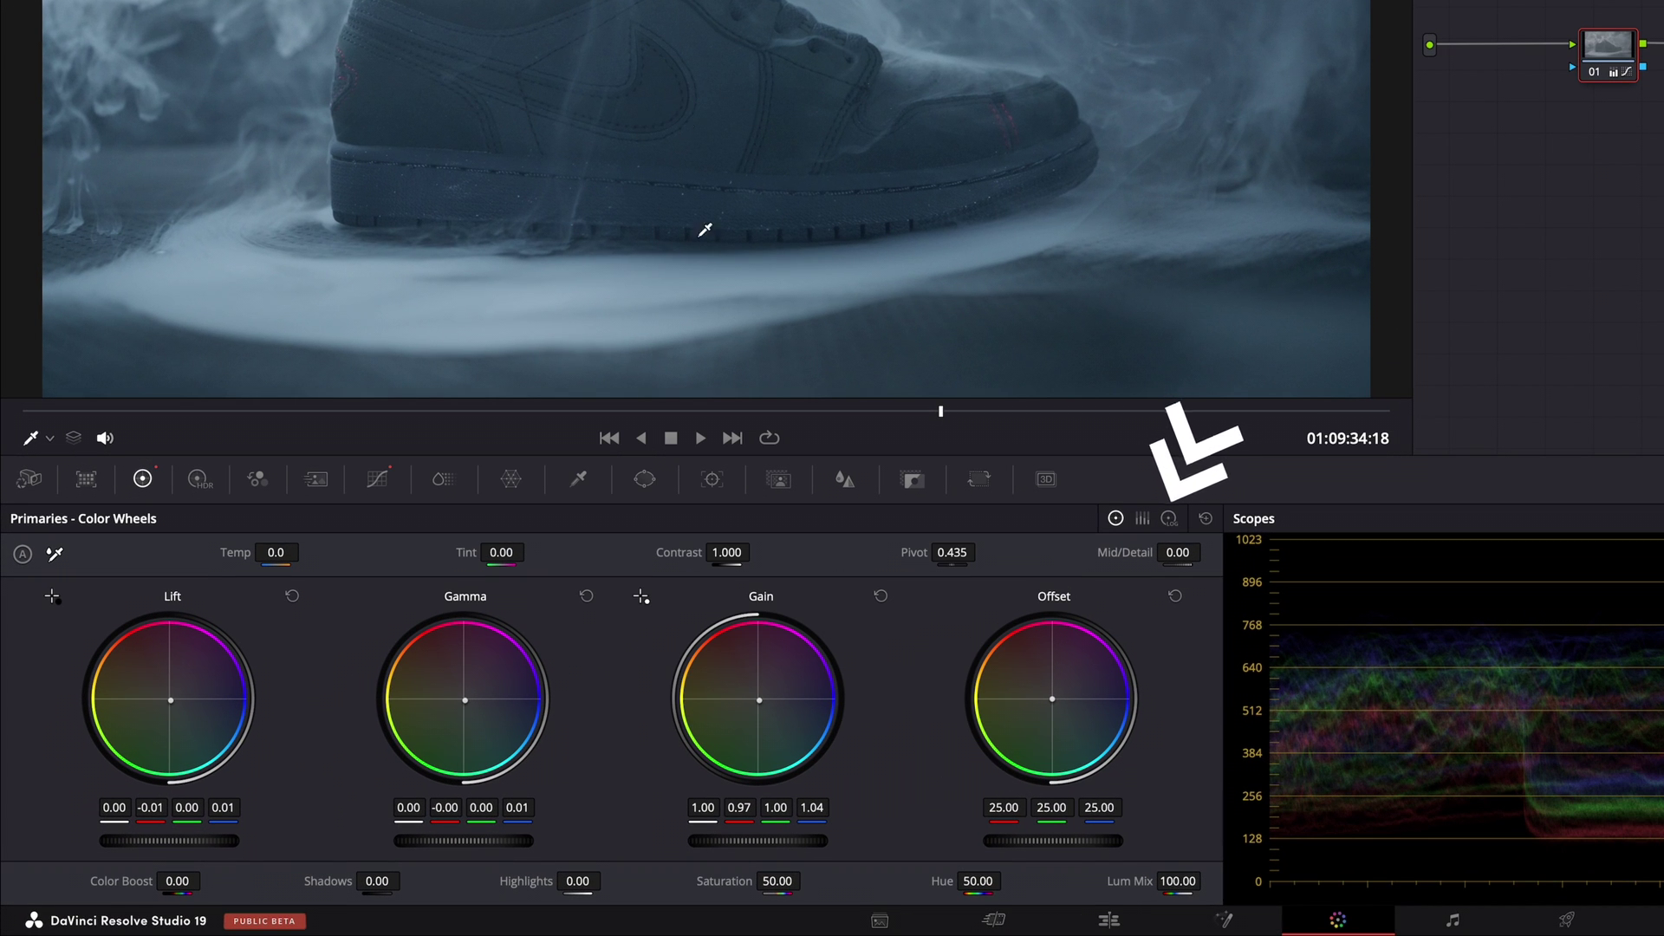
# With the log wheels, warm the shadows to 0.44, -0.11, -0.21 and set the highlights to -0.40, -0.41, 0.04
pyautogui.click(1169, 518)
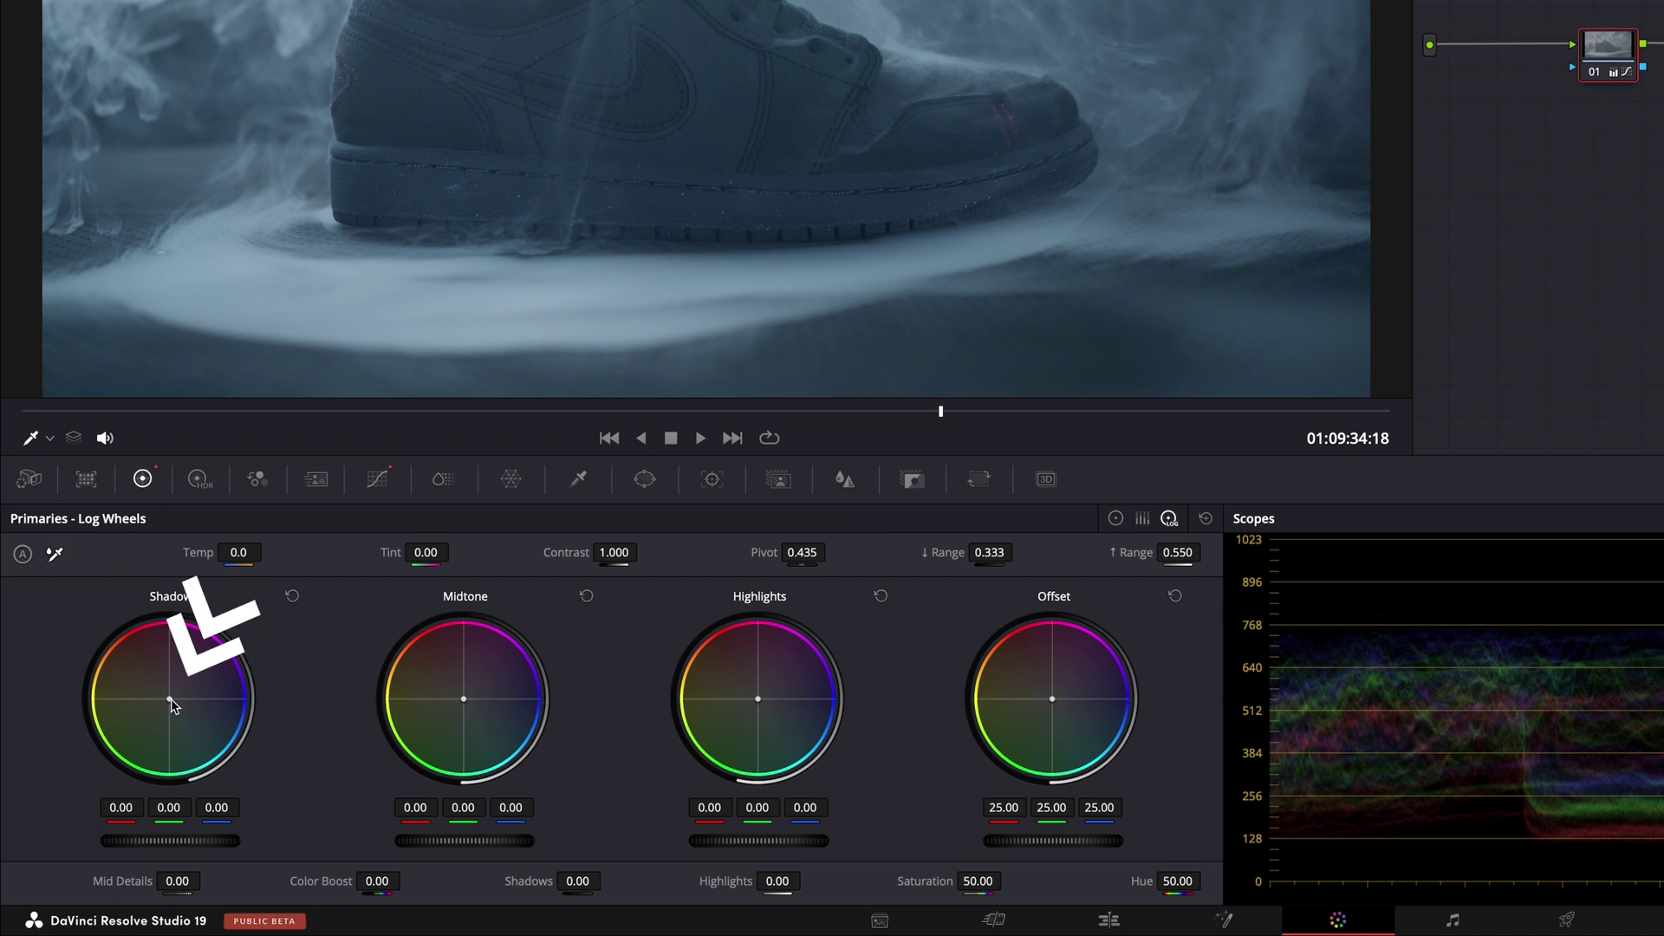
pyautogui.moveTo(136, 586); pyautogui.dragTo(117, 520)
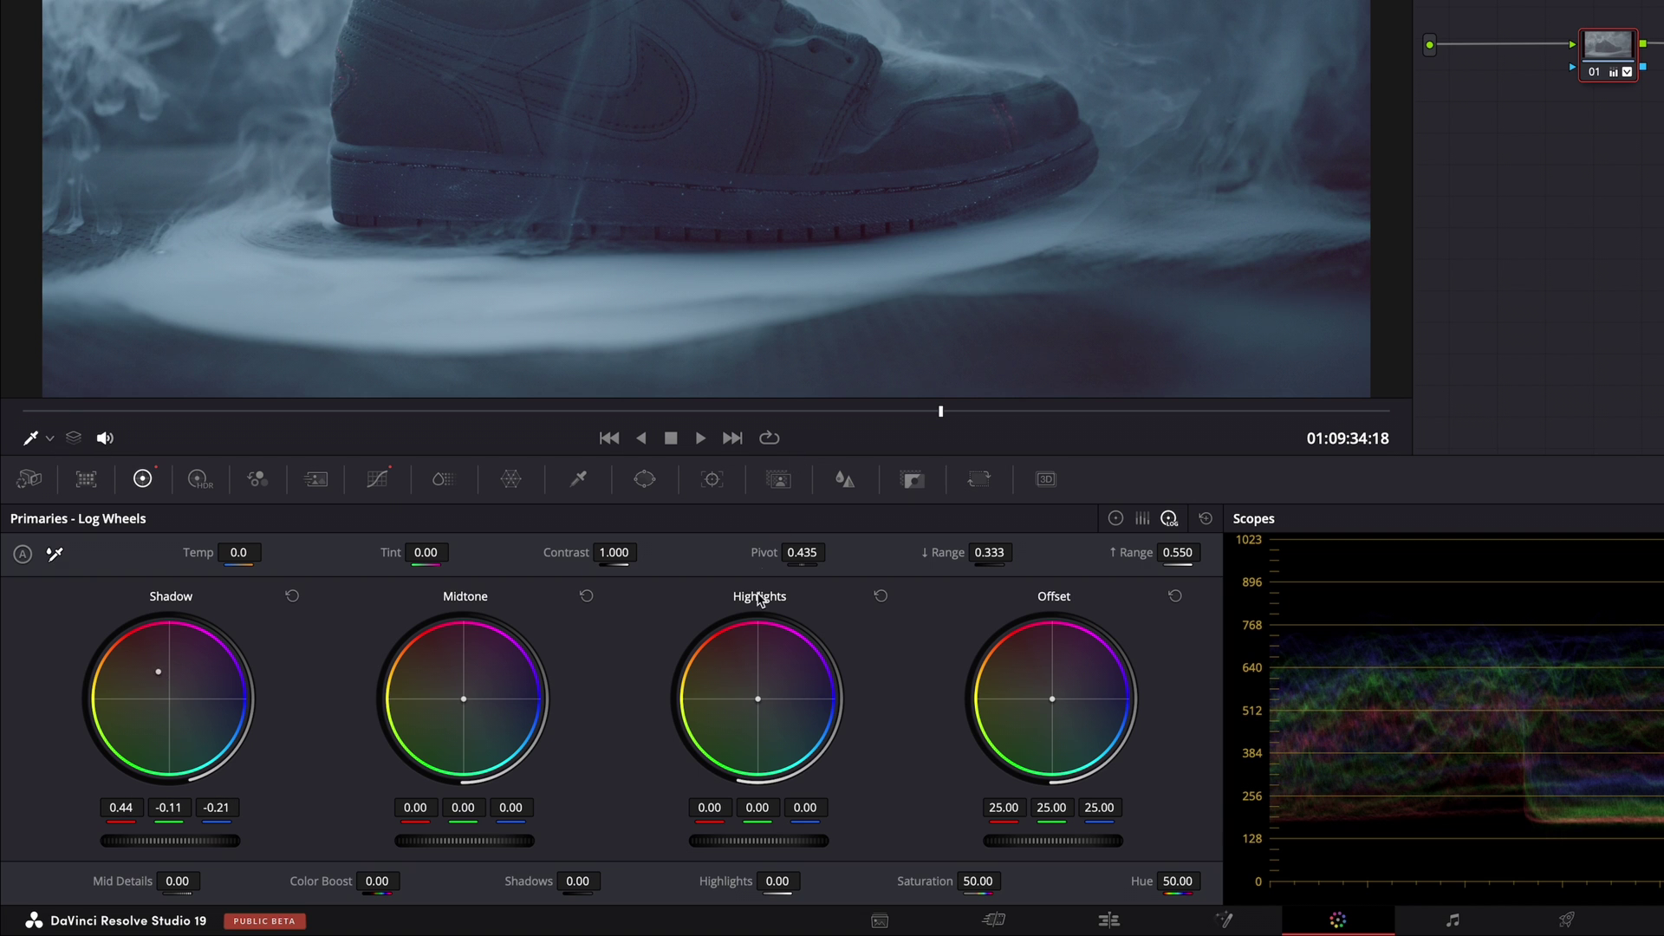
pyautogui.moveTo(750, 843); pyautogui.dragTo(420, 849)
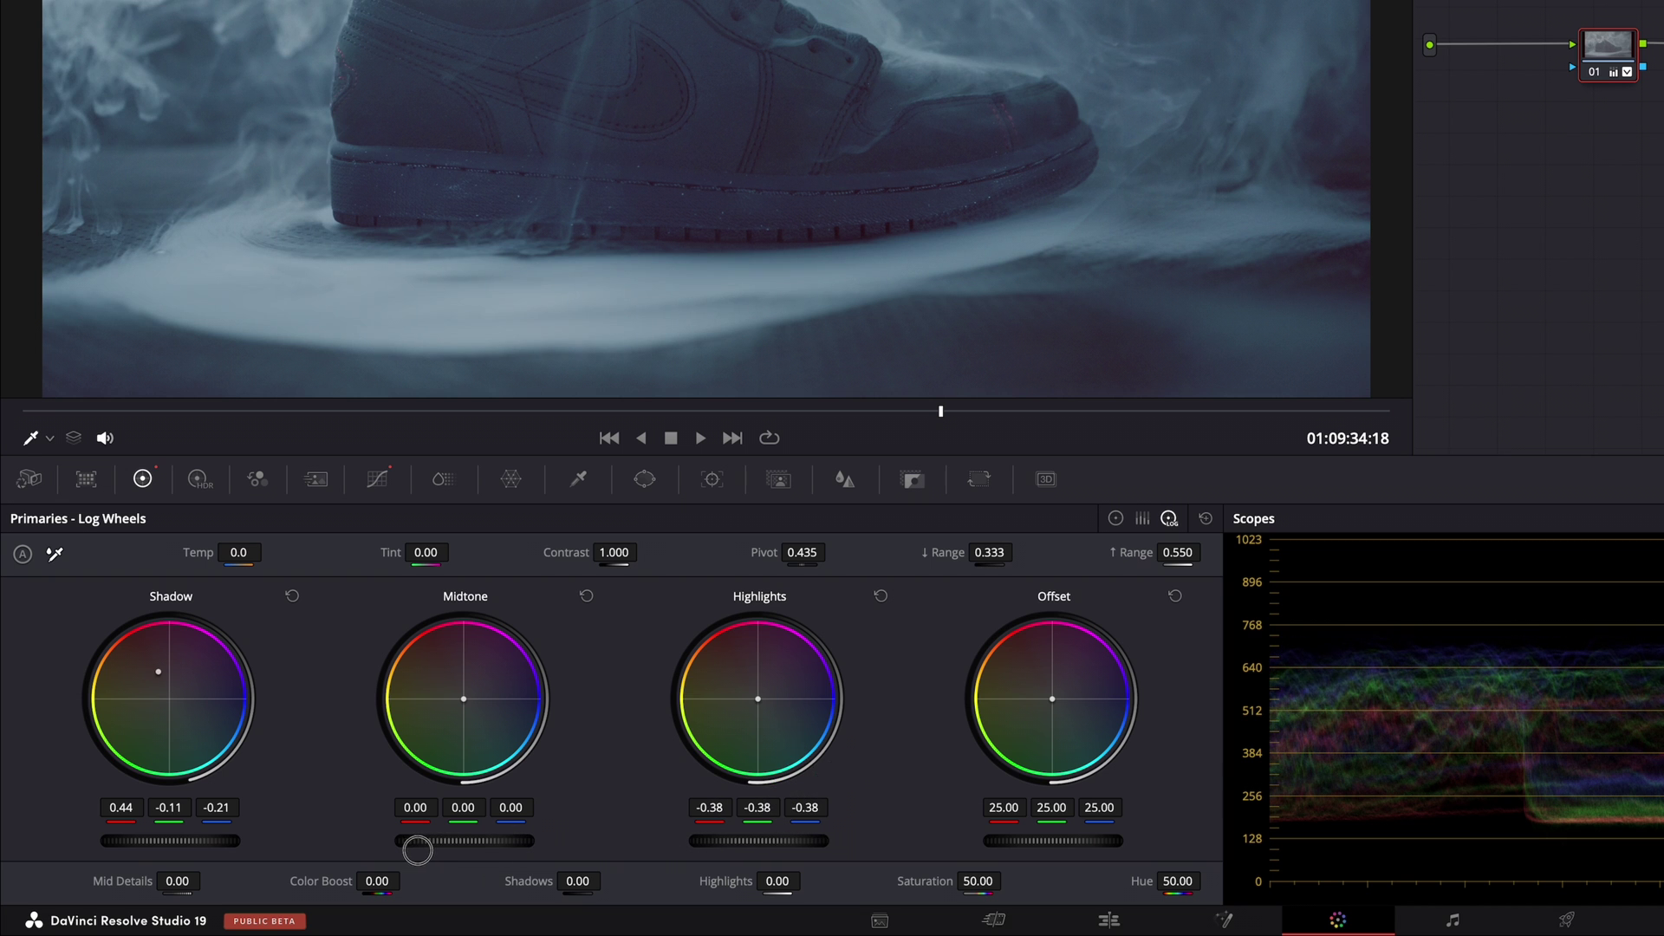
pyautogui.moveTo(761, 704); pyautogui.dragTo(941, 703)
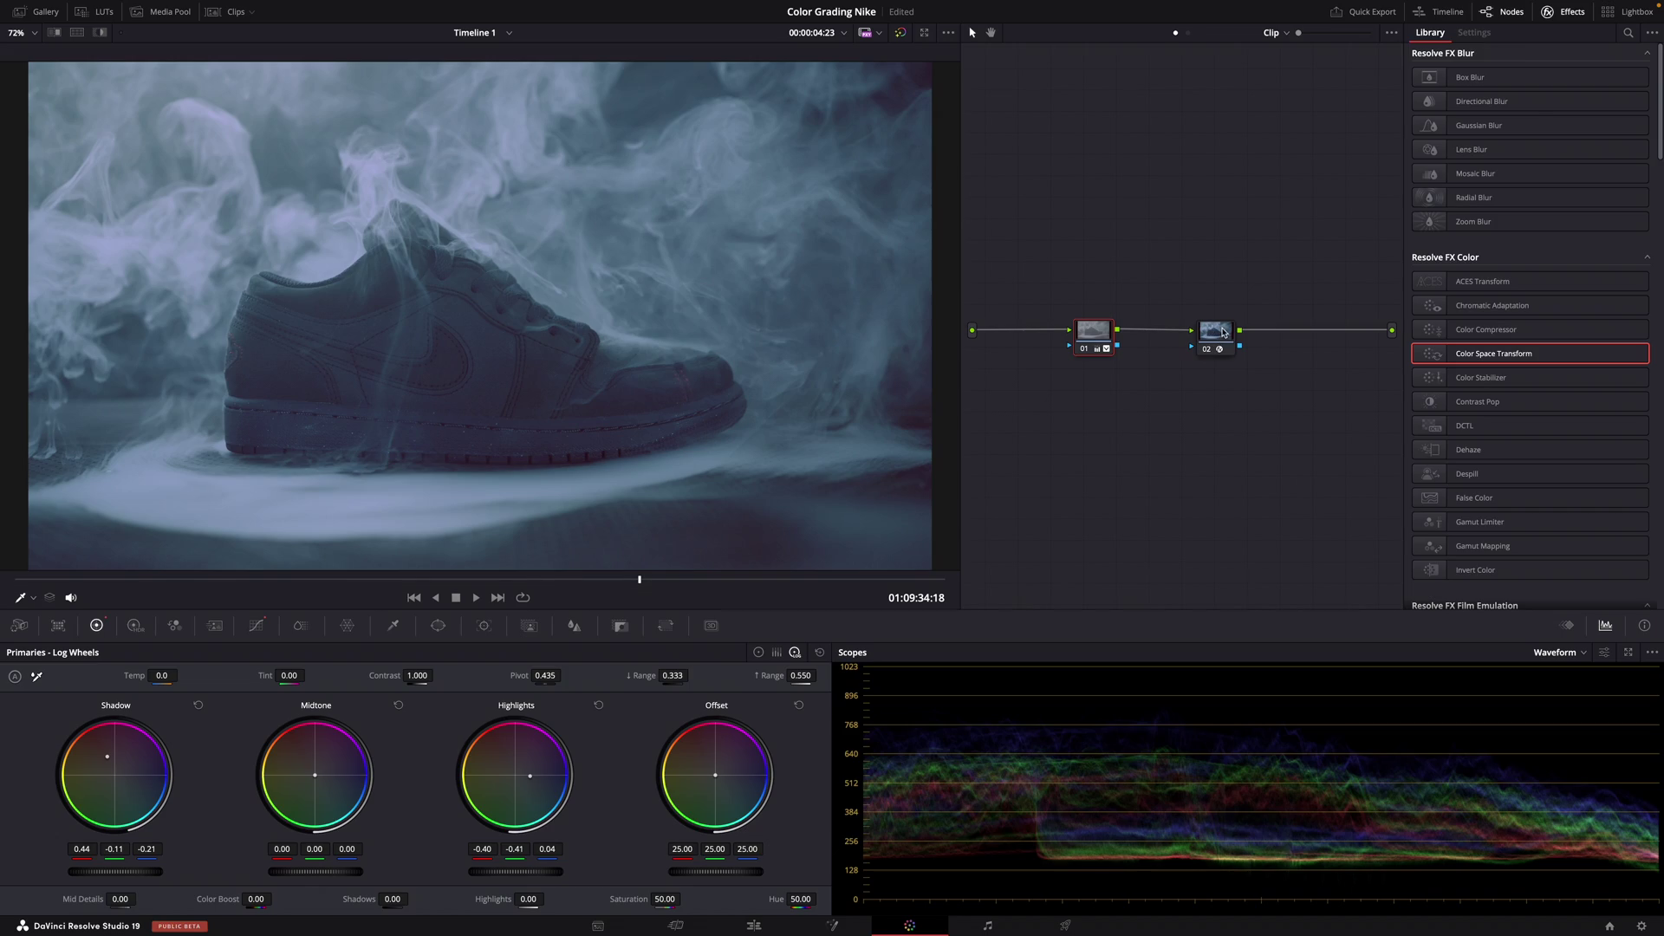
# Add a splitter-combiner group with three channel nodes after the Color Space Transform node
pyautogui.click(1223, 332)
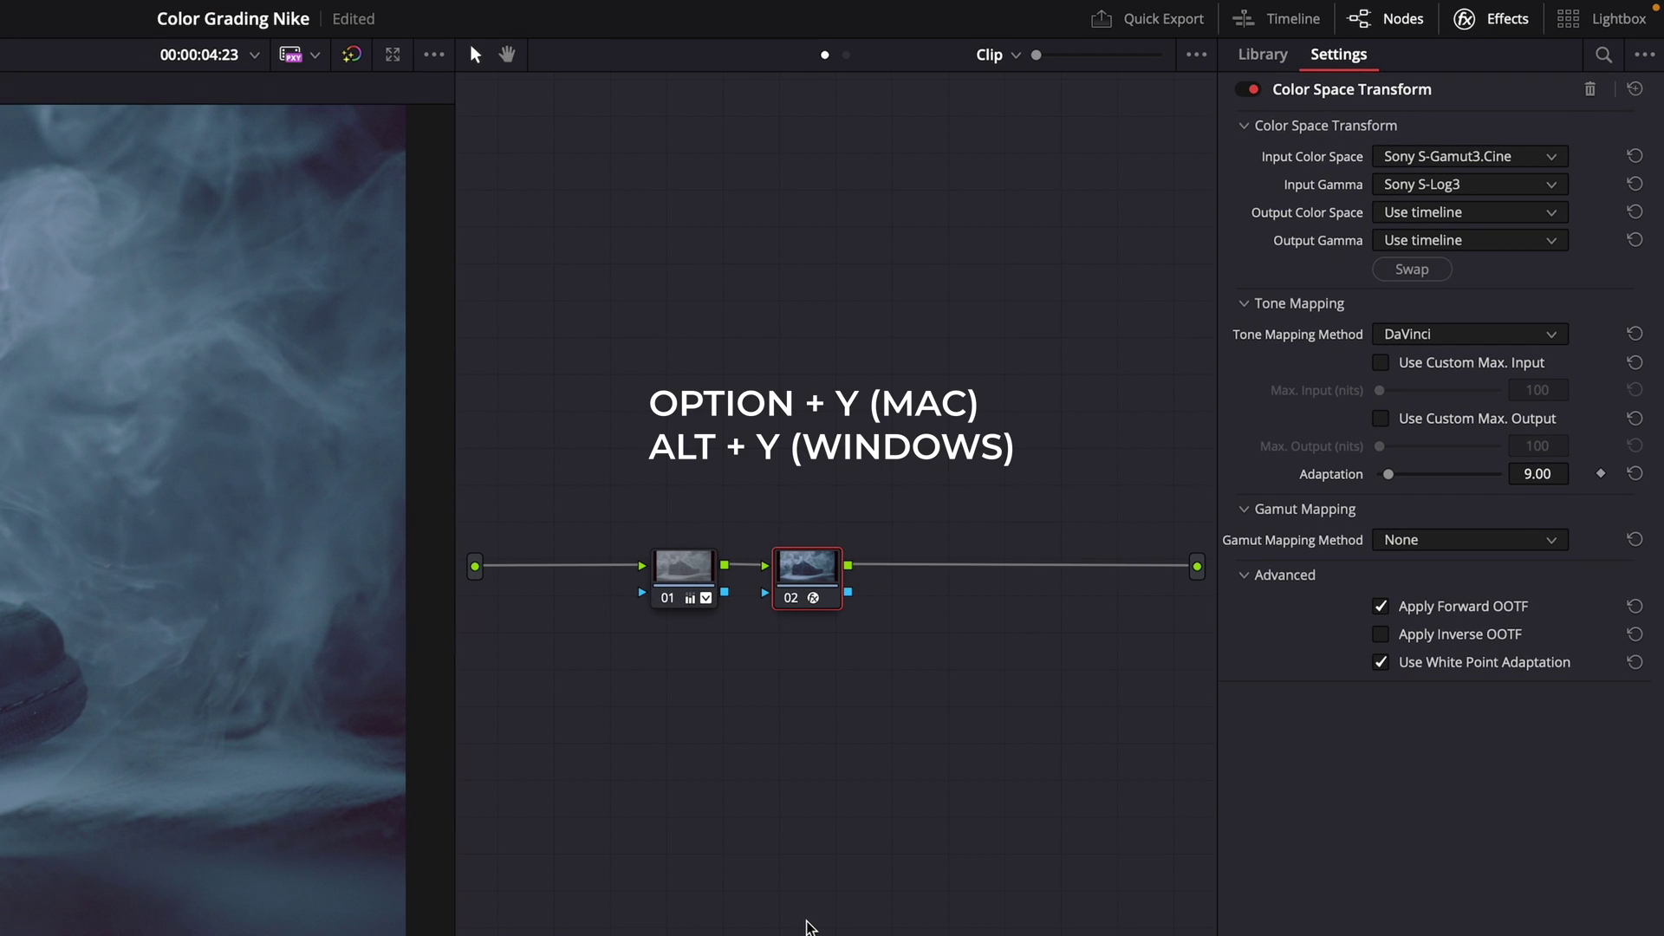
pyautogui.hotkey('alt', 'y')
pyautogui.moveTo(1004, 469); pyautogui.dragTo(1032, 689)
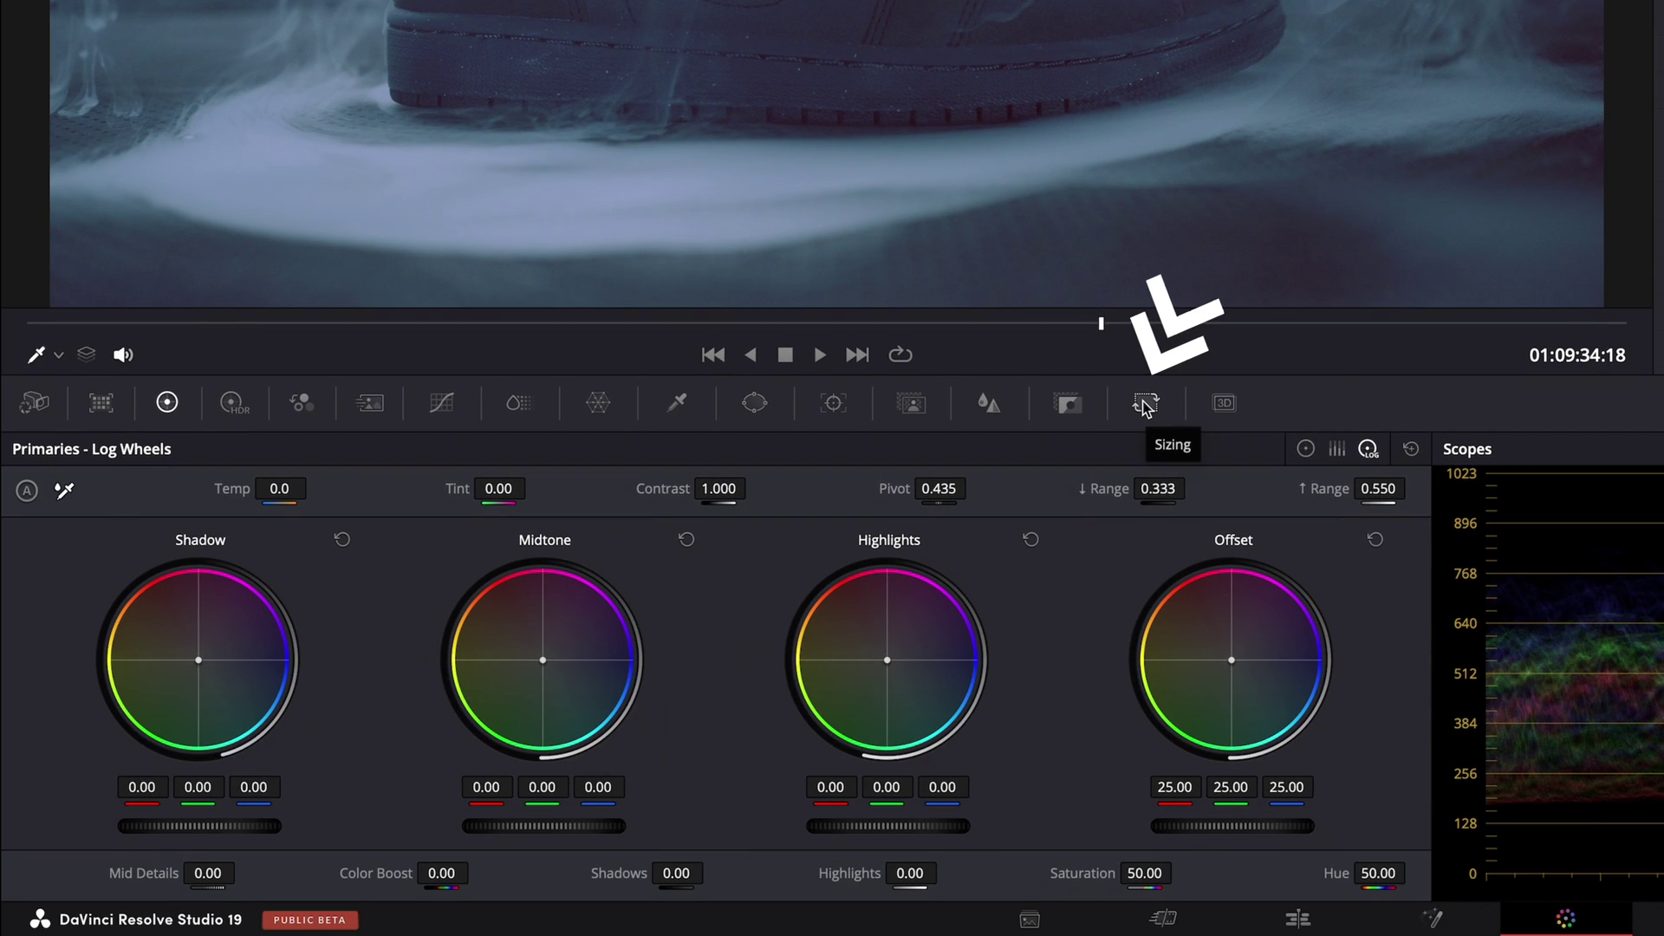
# Slightly adjust the zoom of channel node 04 using node-level sizing
pyautogui.click(1144, 403)
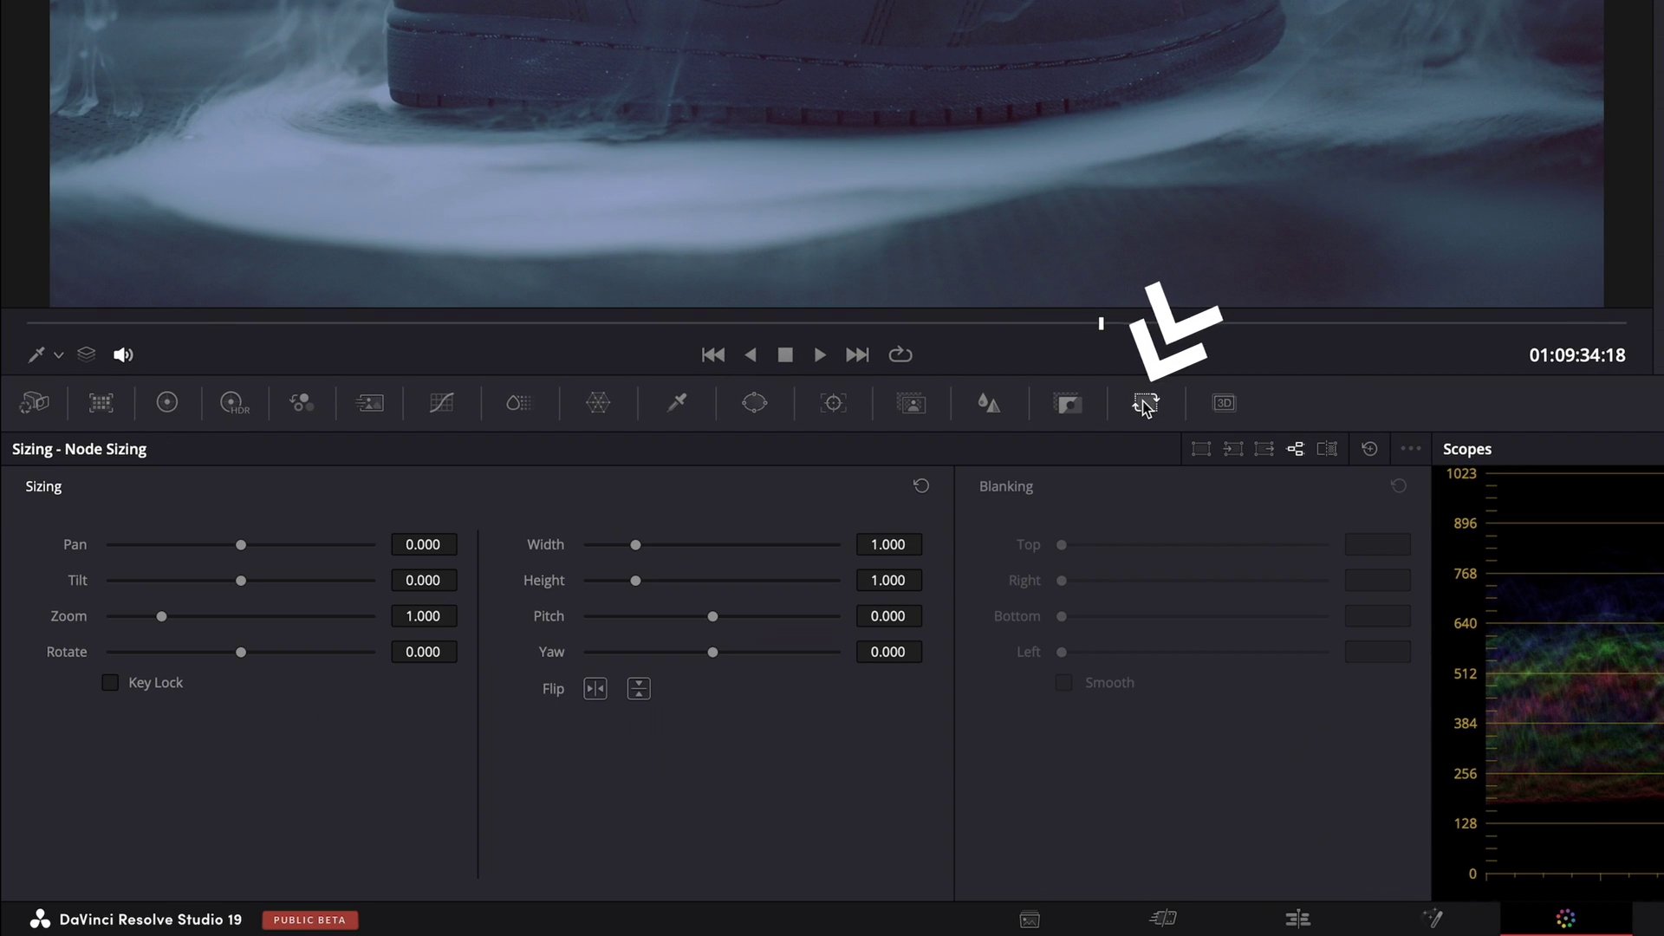
pyautogui.click(1297, 449)
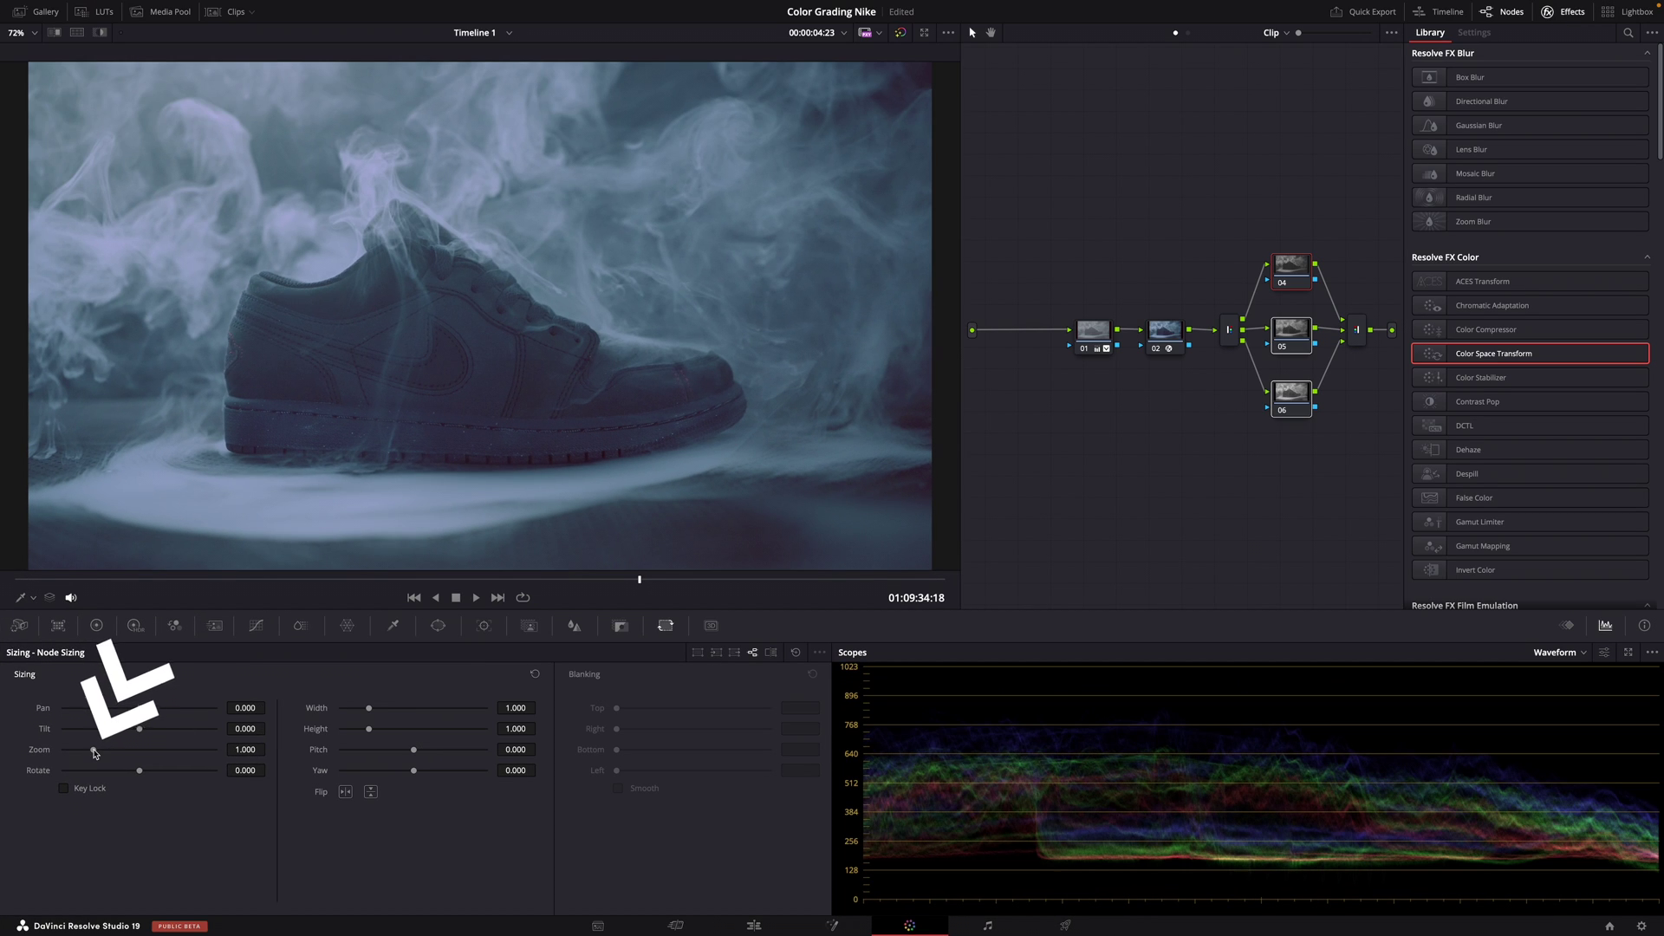
pyautogui.moveTo(94, 751)
pyautogui.mouseDown()
pyautogui.moveTo(108, 751)
pyautogui.moveTo(93, 754)
pyautogui.mouseUp()
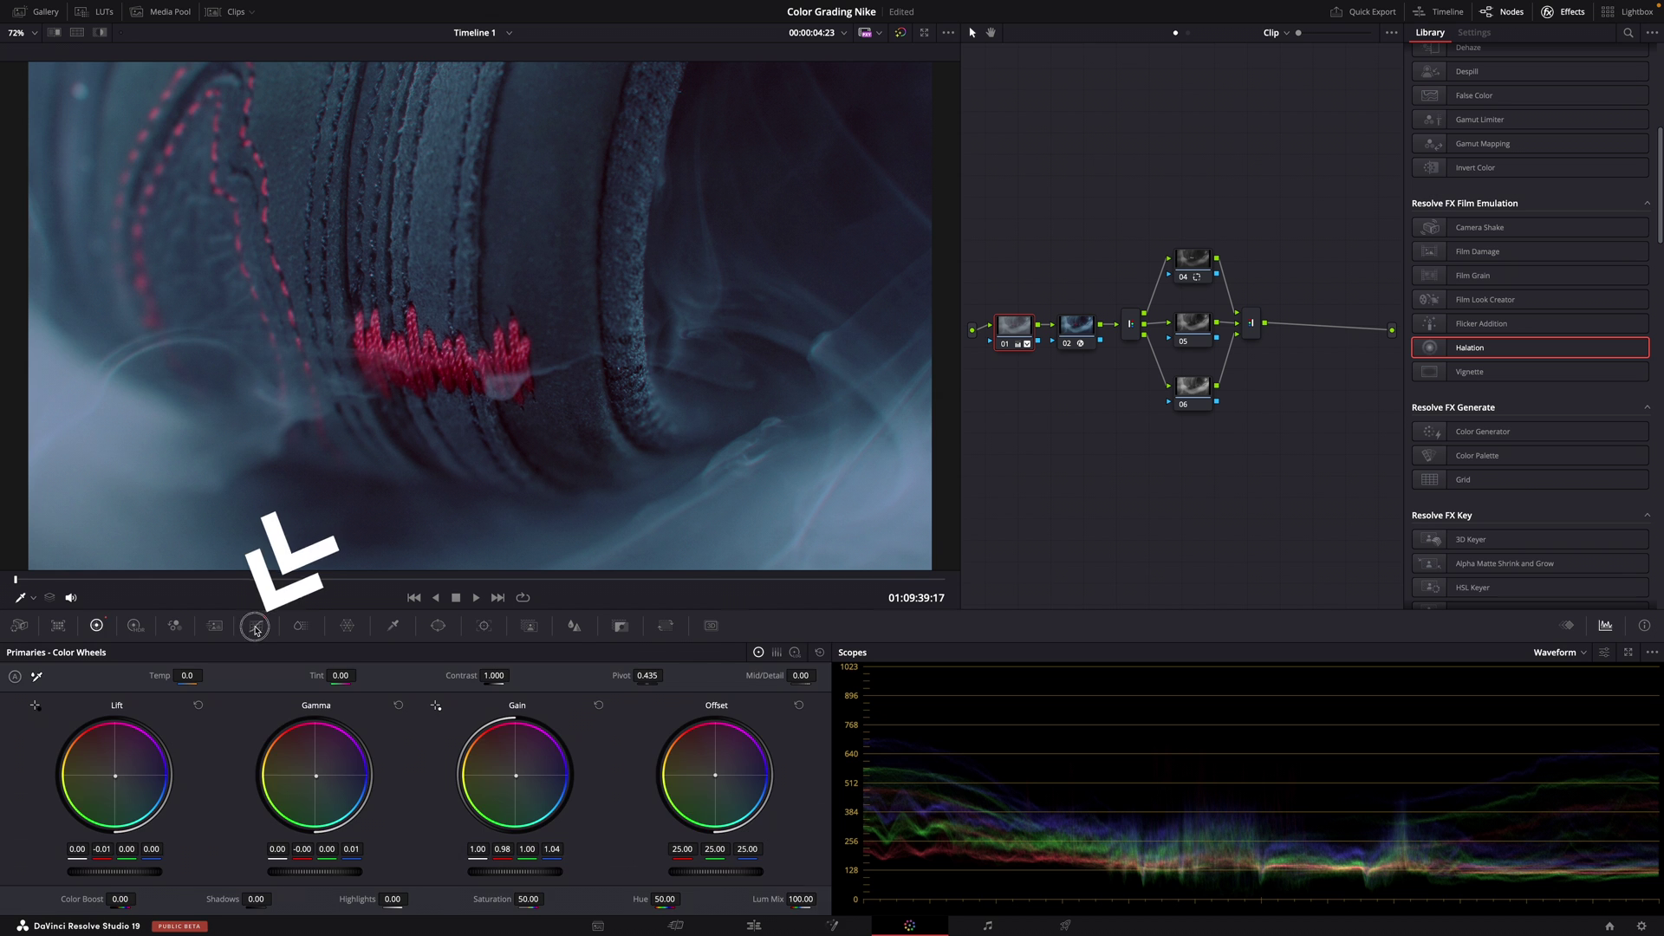
# Try shifting the red stitching's hue on node 01 with the Hue Vs Hue curve, and undo the change
pyautogui.click(256, 626)
pyautogui.click(657, 652)
pyautogui.click(71, 733)
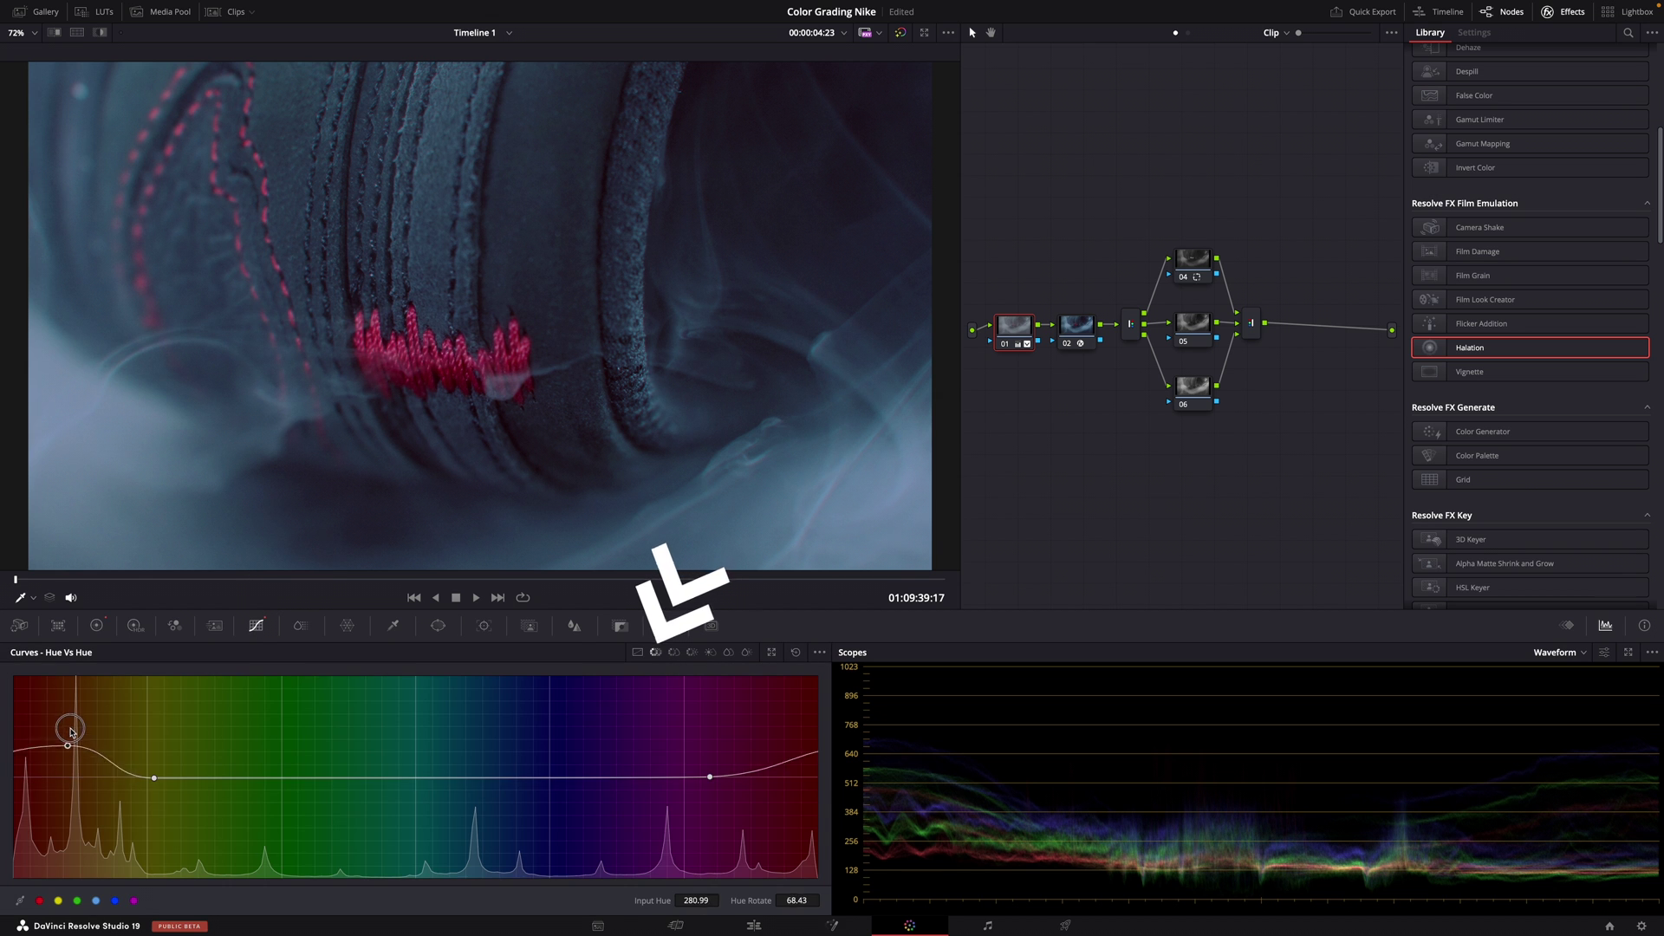
pyautogui.moveTo(70, 728); pyautogui.dragTo(77, 812)
pyautogui.hotkey('ctrl', 'z')
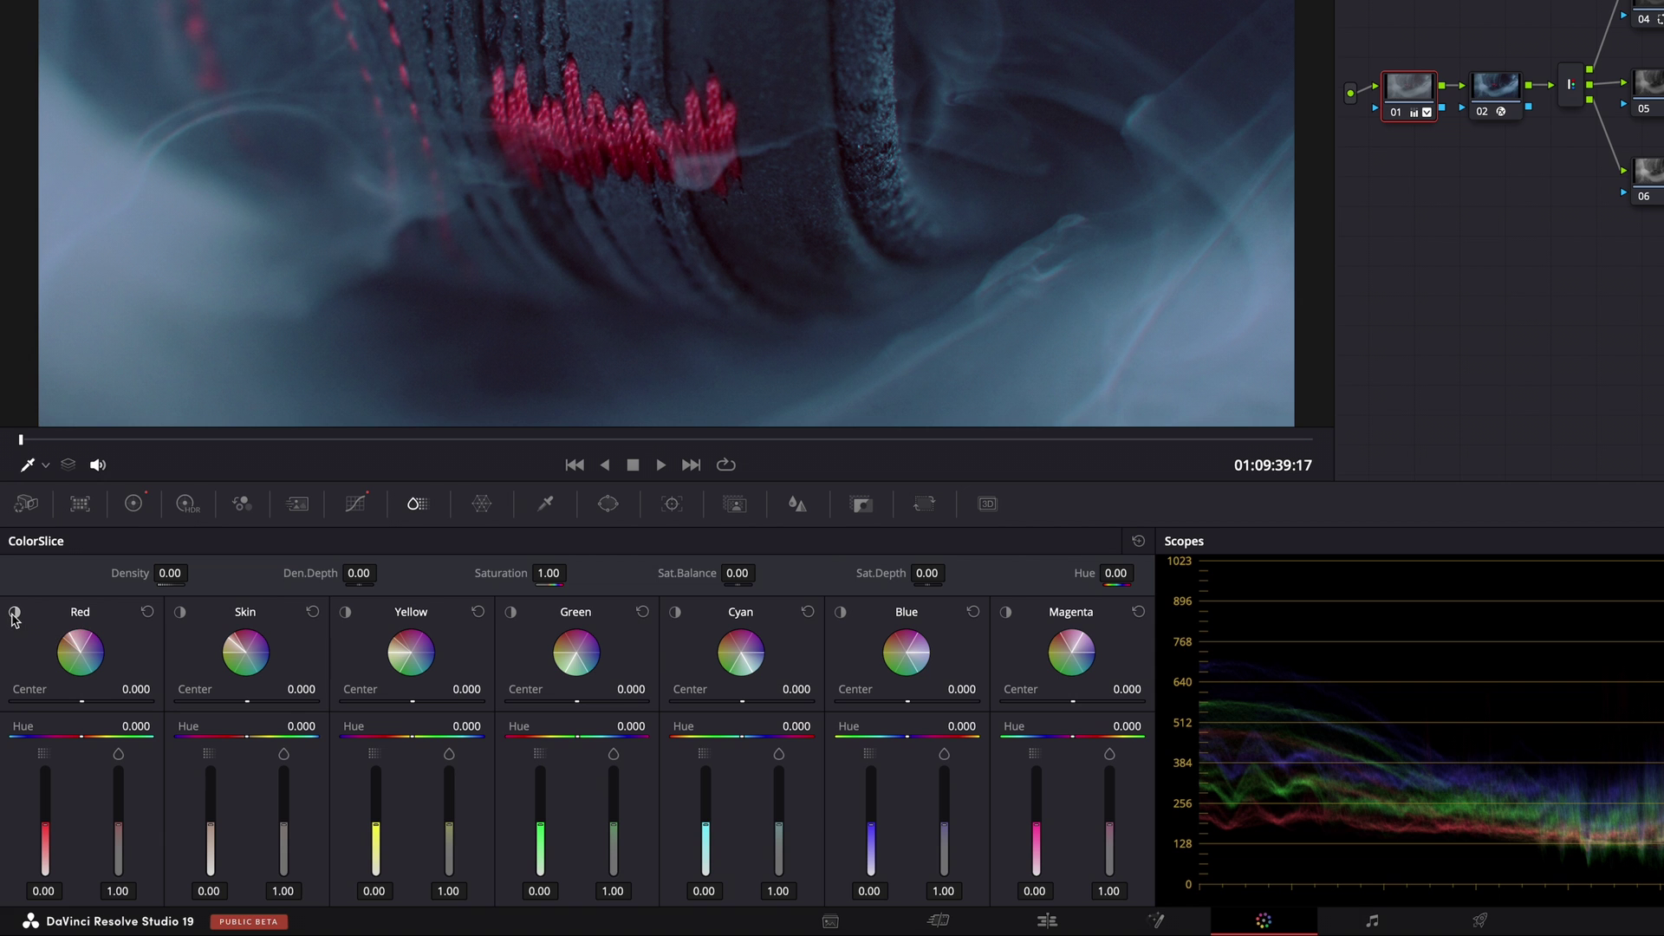
# Set the ColorSlice red center to 0.050 on node 01, checking the affected area with the red highlight preview
pyautogui.click(14, 614)
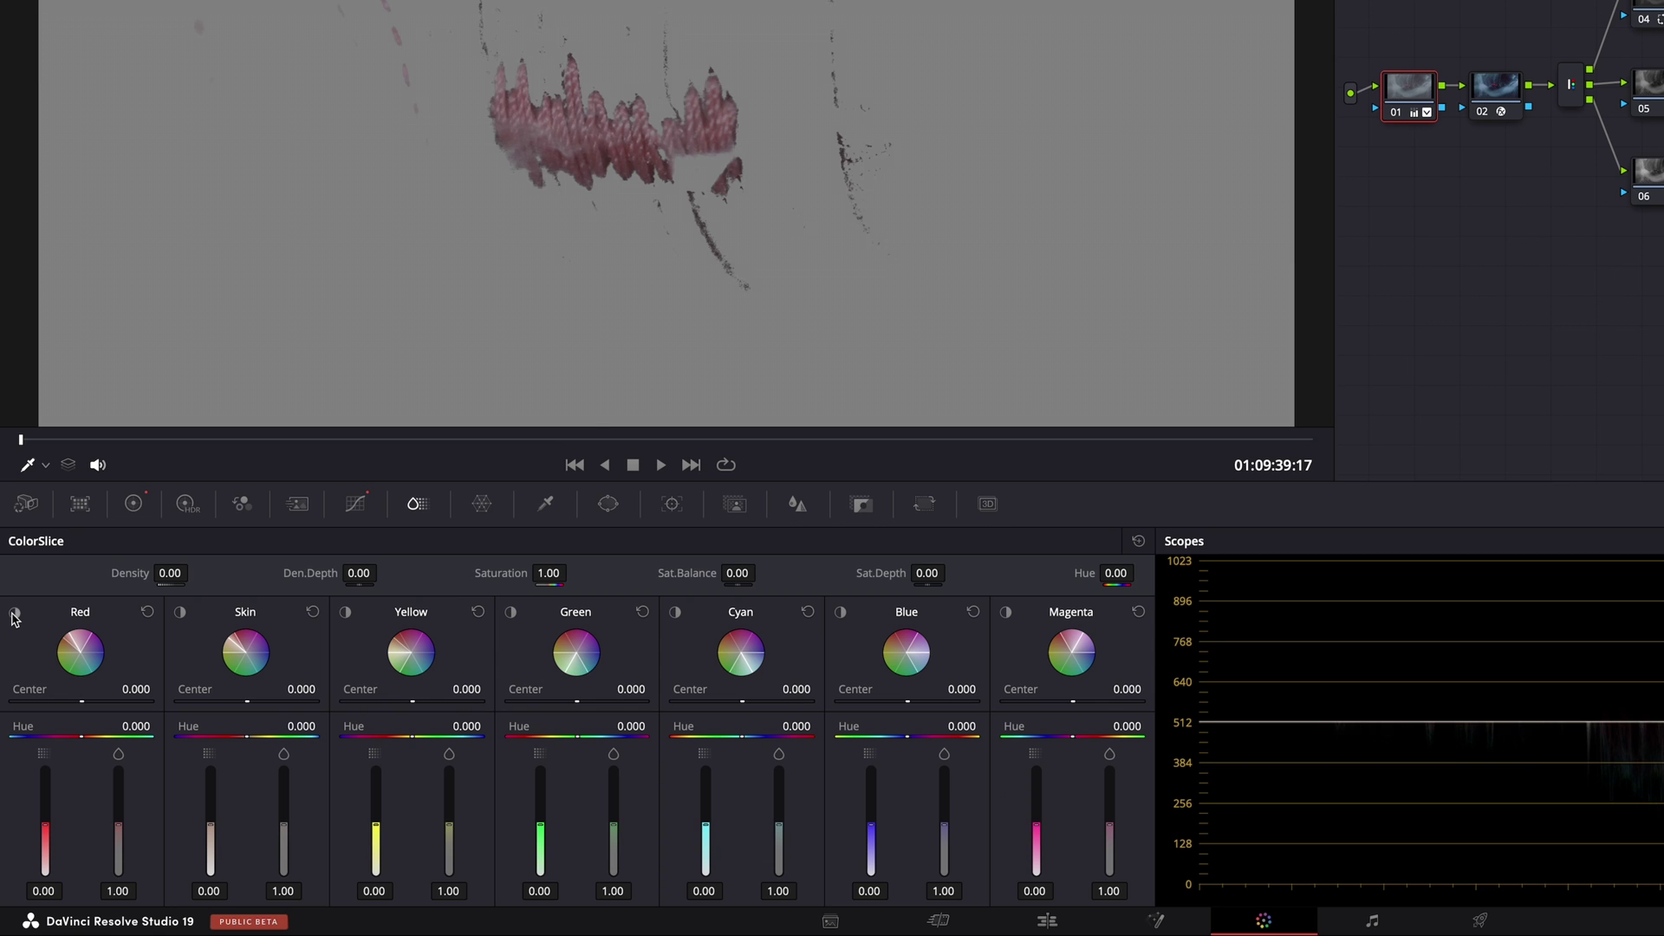
pyautogui.click(14, 614)
pyautogui.moveTo(106, 701); pyautogui.dragTo(84, 700)
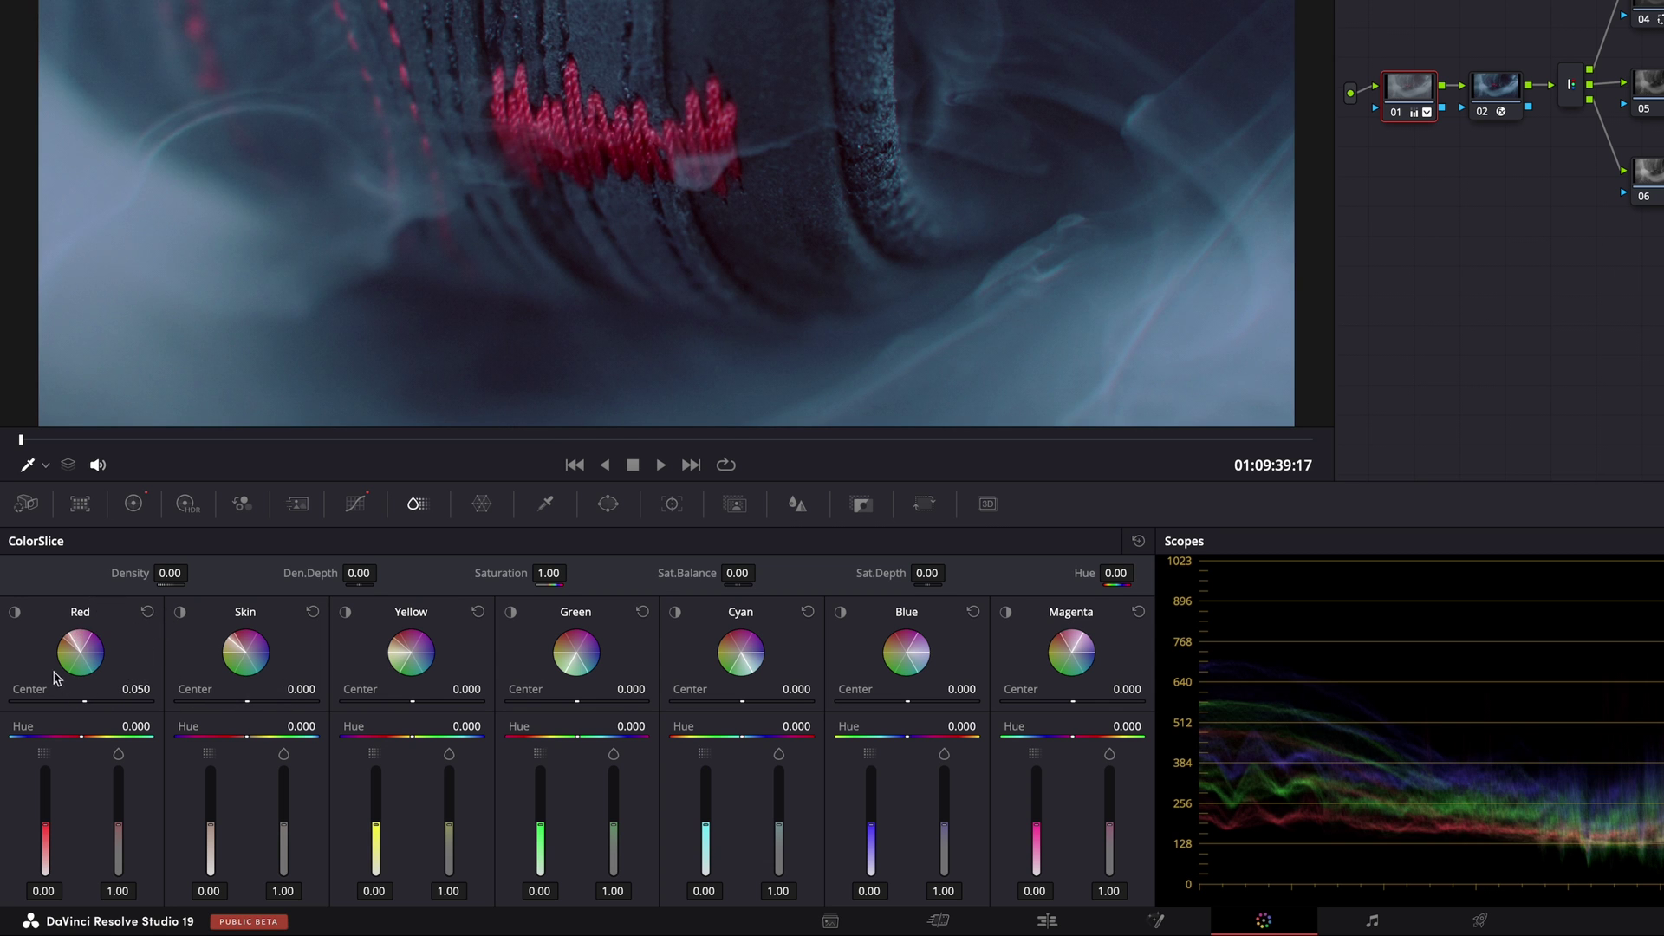
pyautogui.click(16, 613)
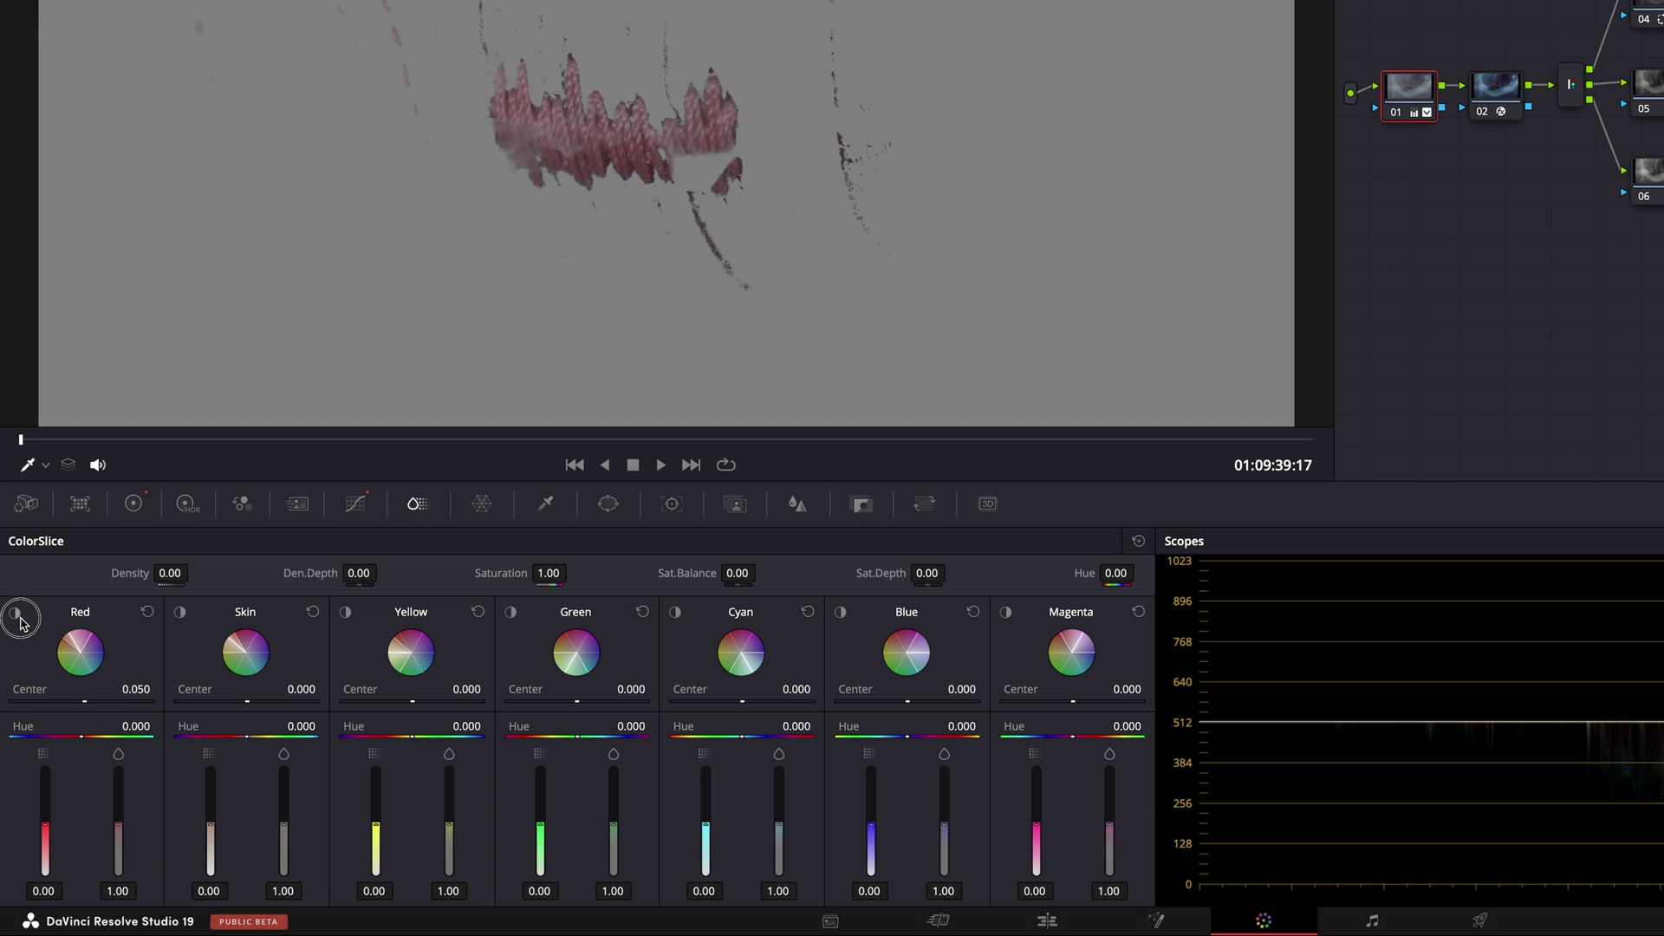
pyautogui.click(18, 616)
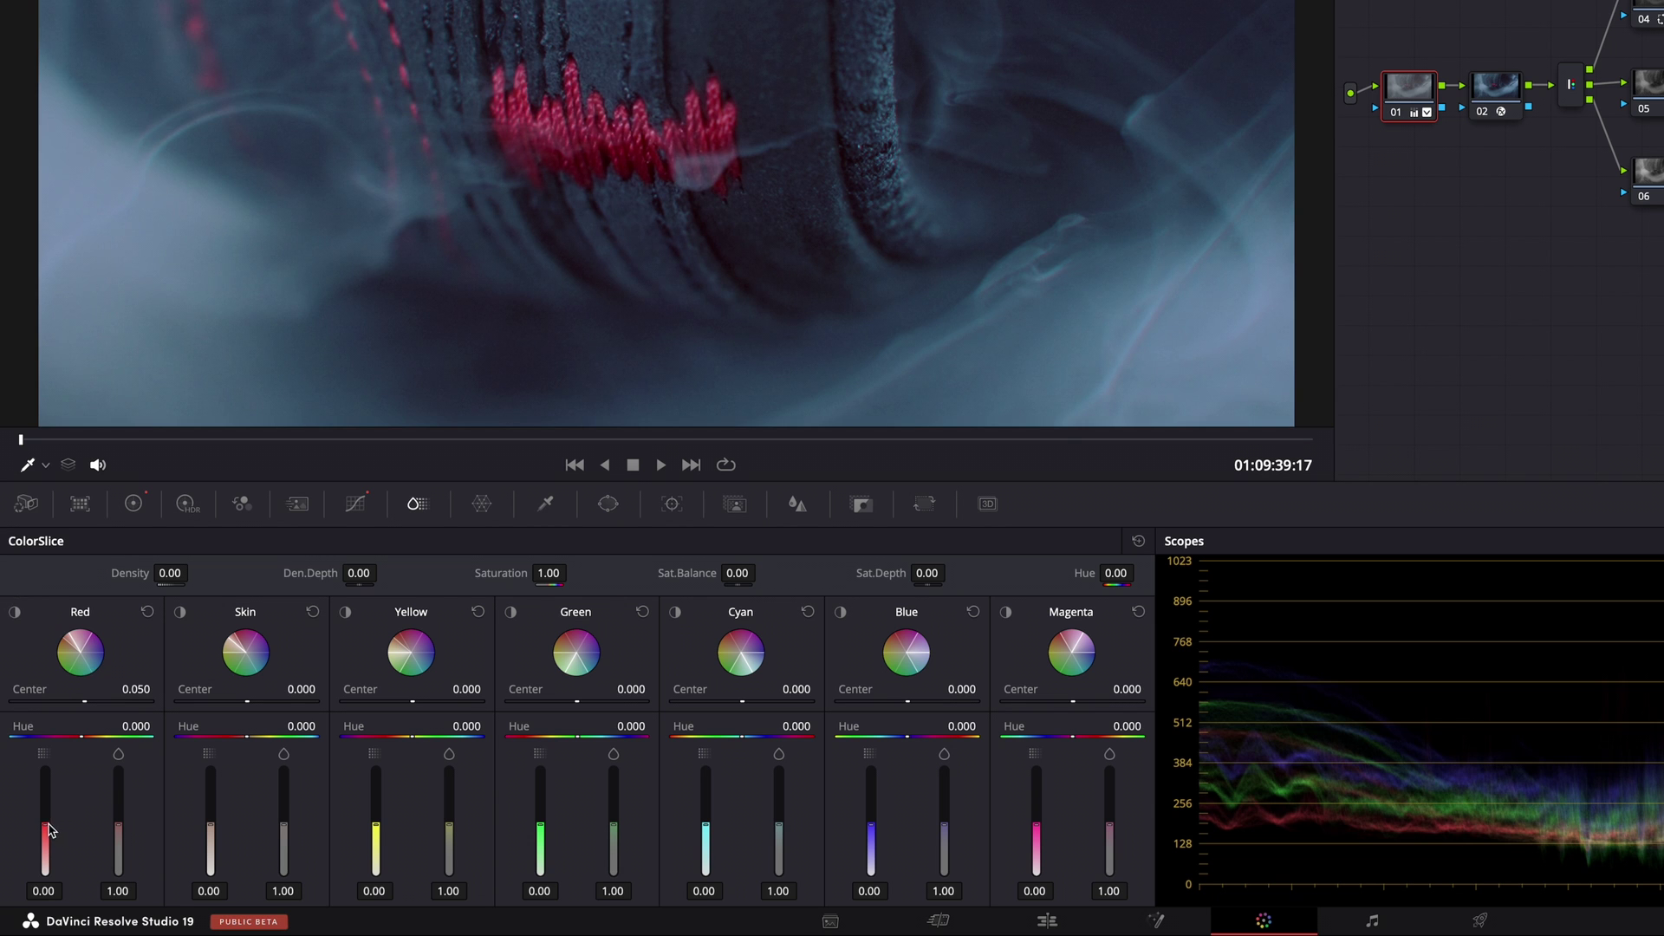
# Set the ColorSlice red vector's density to -0.29, saturation to 1.39 and hue to 0.314
pyautogui.moveTo(49, 845); pyautogui.dragTo(49, 849)
pyautogui.moveTo(117, 793); pyautogui.dragTo(117, 797)
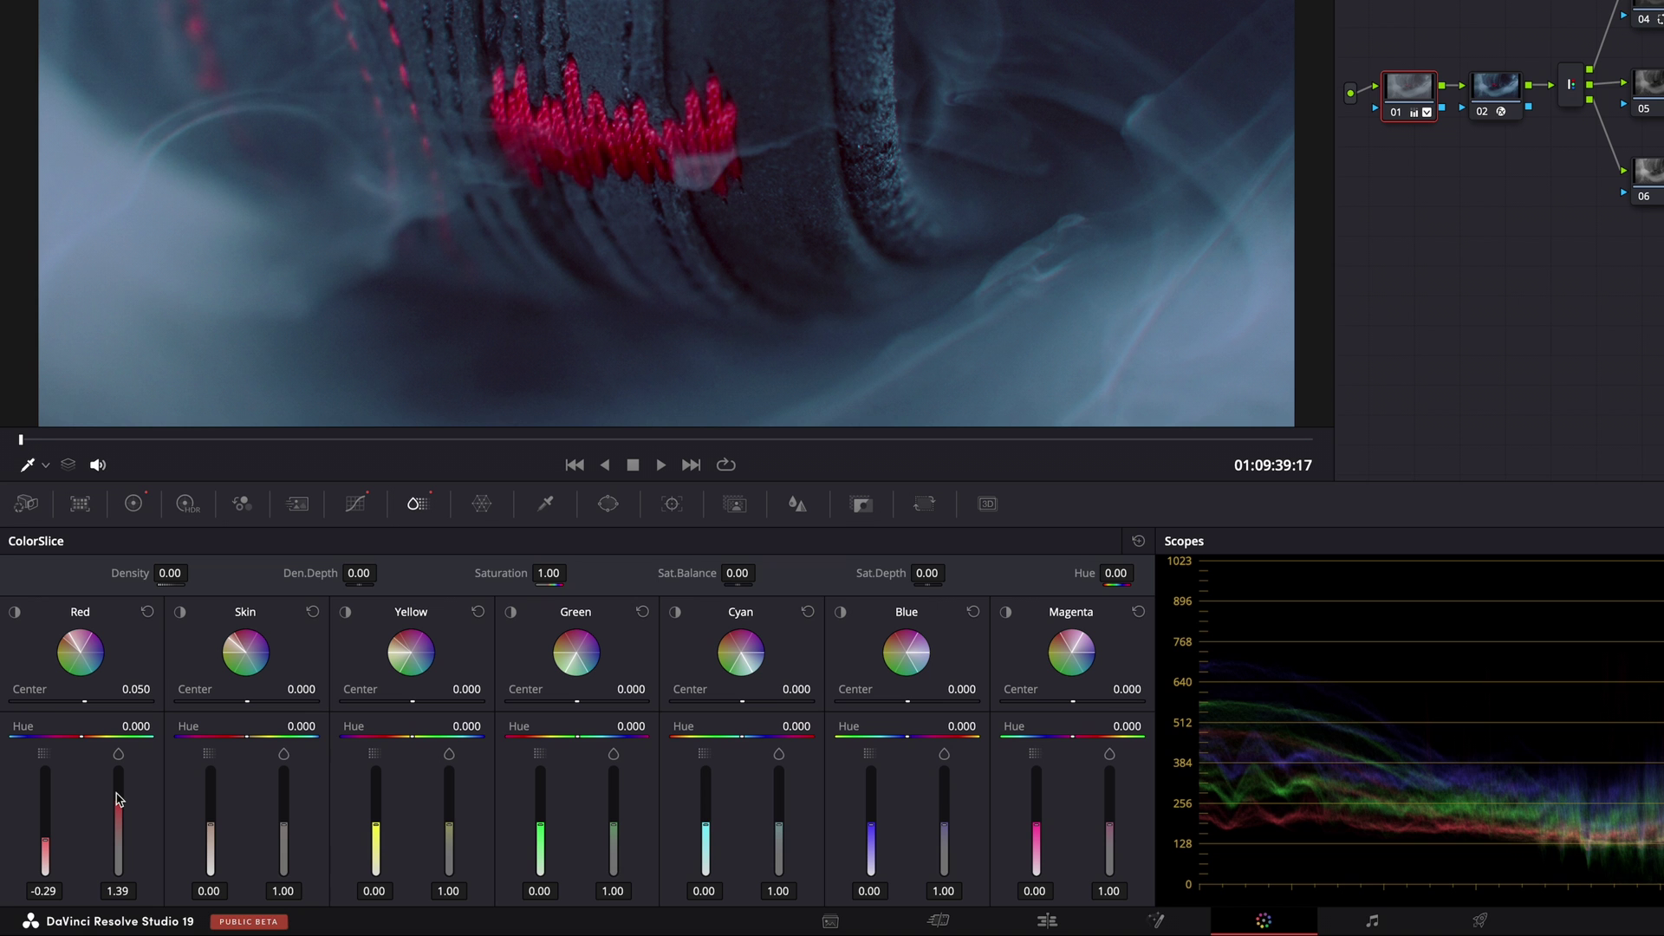
pyautogui.moveTo(81, 738)
pyautogui.mouseDown()
pyautogui.moveTo(309, 735)
pyautogui.moveTo(239, 735)
pyautogui.mouseUp()
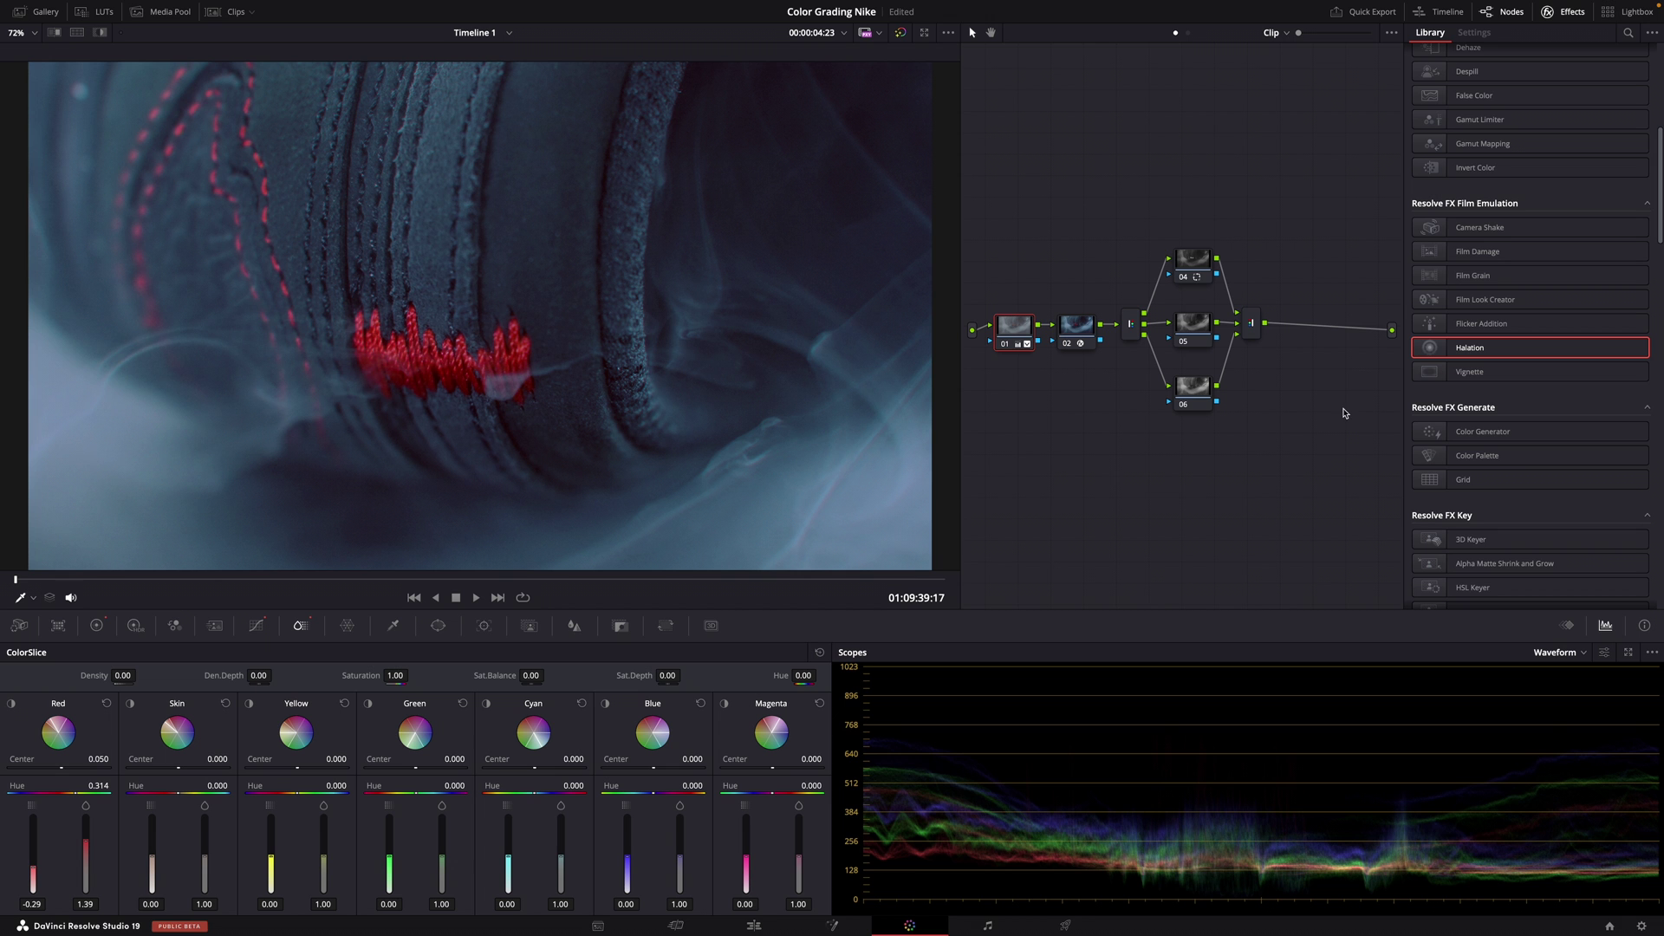
# Add a Halation effect node after the combiner, followed by a Film Grain effect node
pyautogui.moveTo(1470, 345); pyautogui.dragTo(1292, 327)
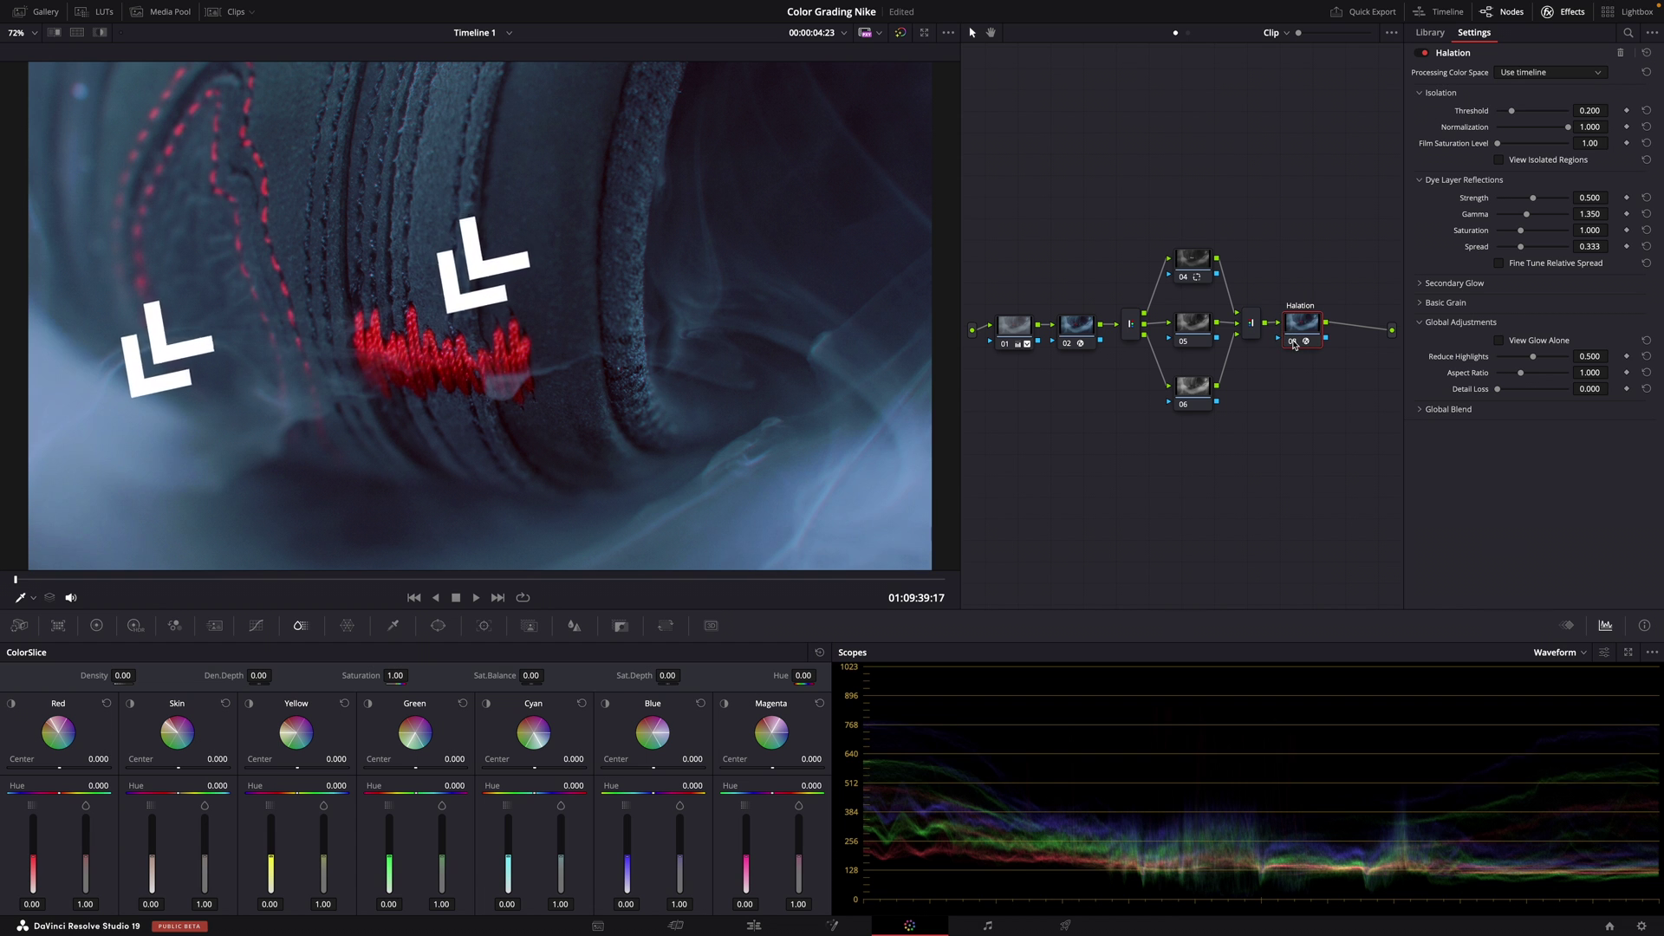
pyautogui.click(1430, 32)
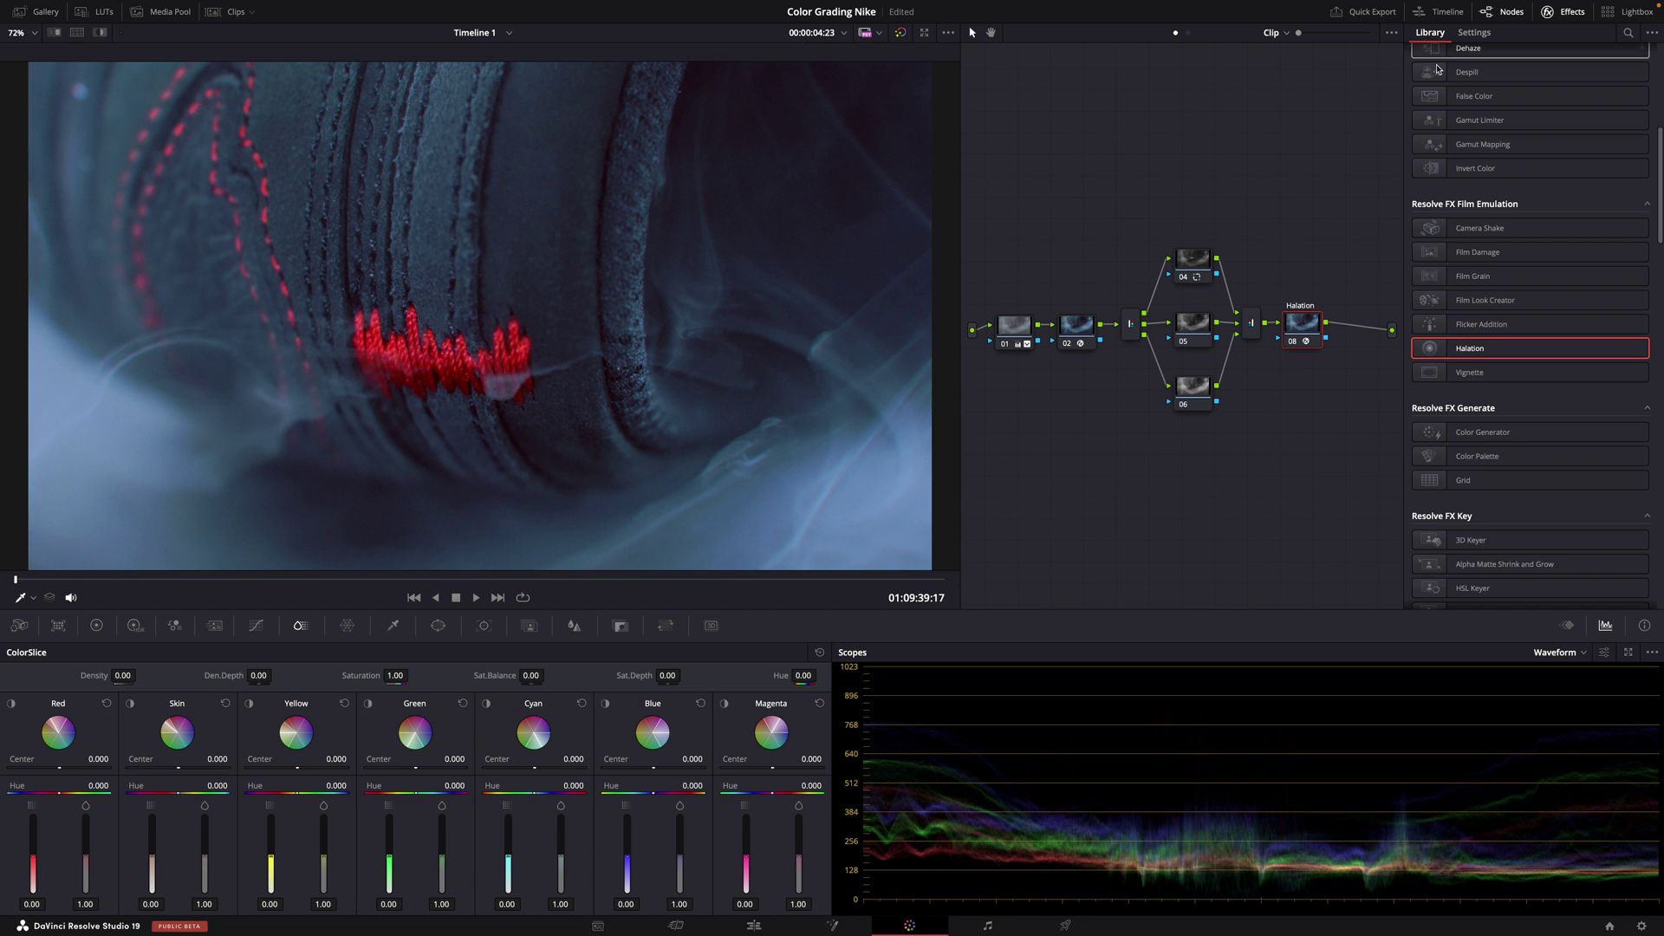
pyautogui.moveTo(1474, 275); pyautogui.dragTo(1360, 328)
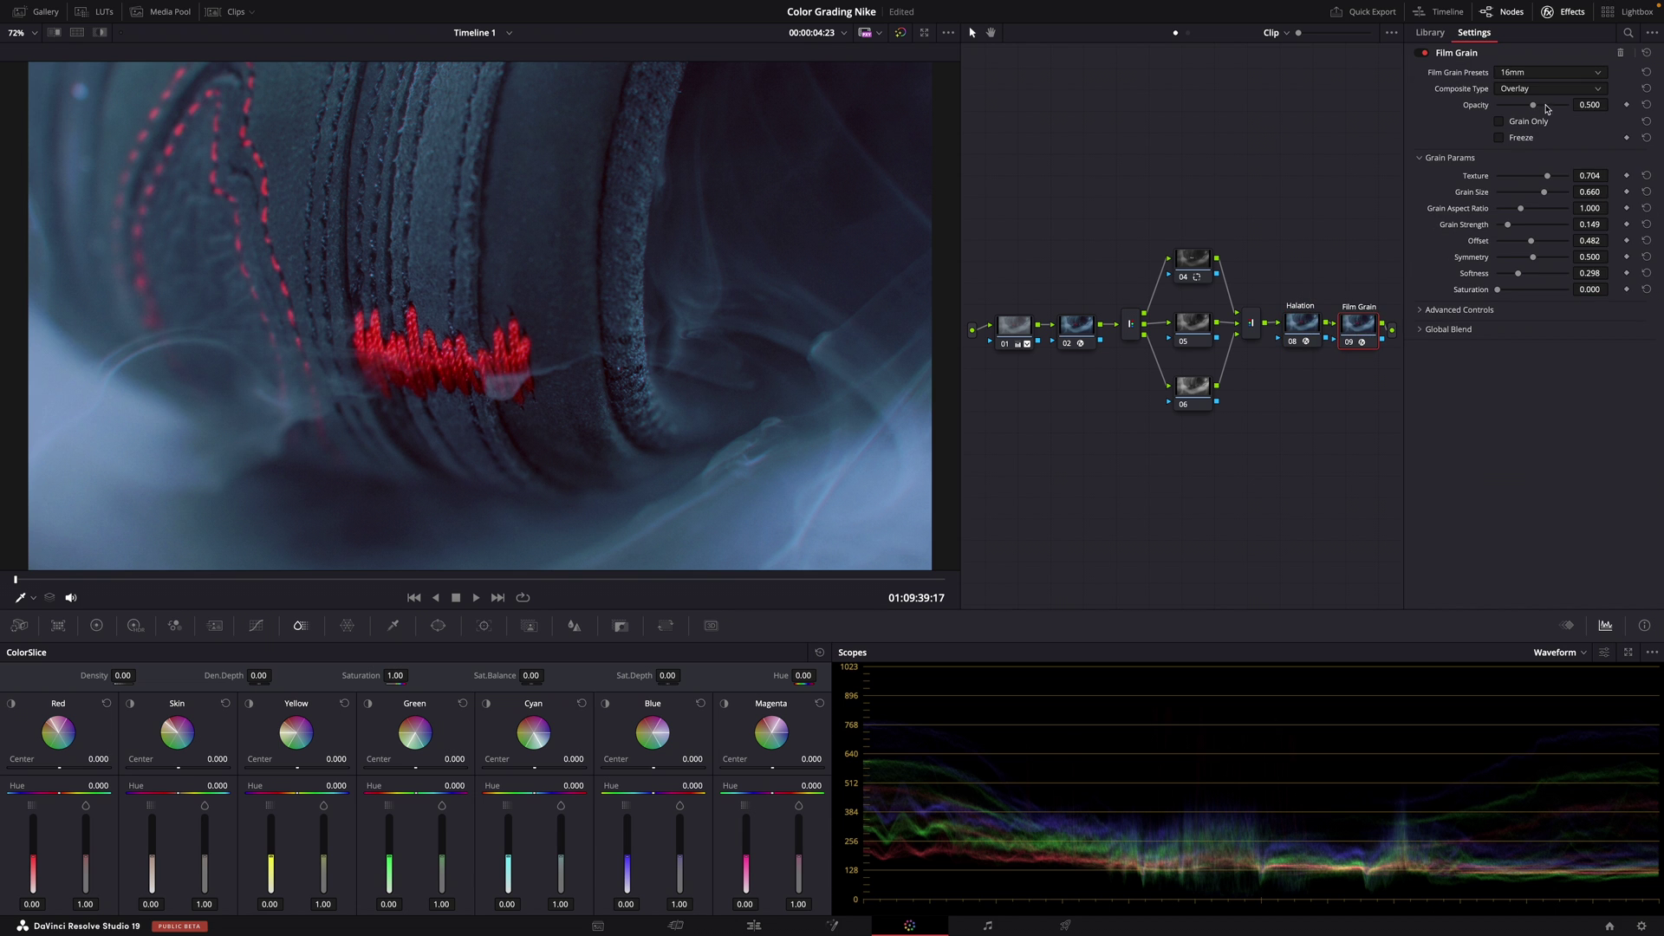